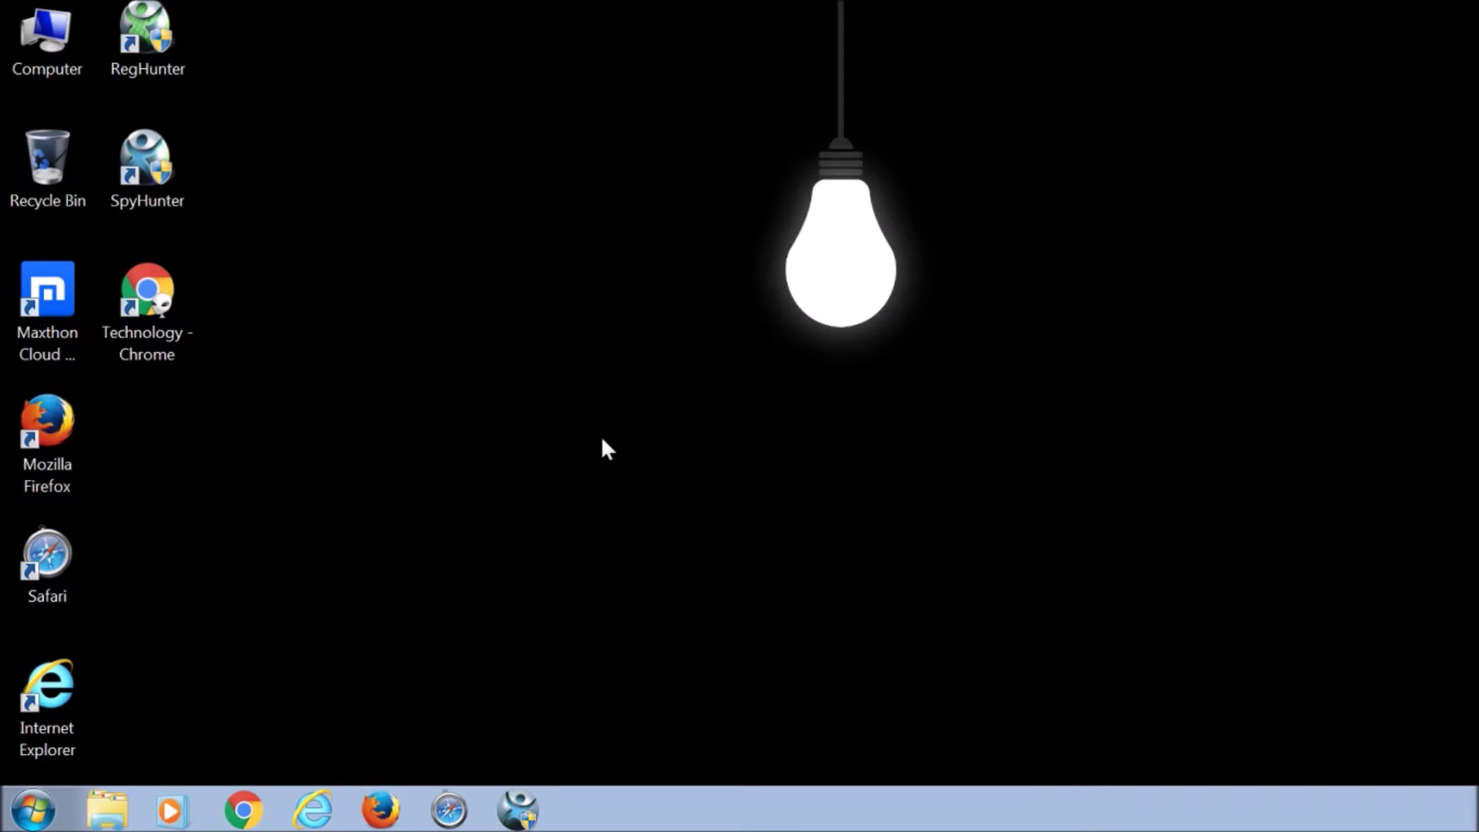
# Launch msconfig from the Run dialog to bring up System Configuration
pyautogui.press('super+r')
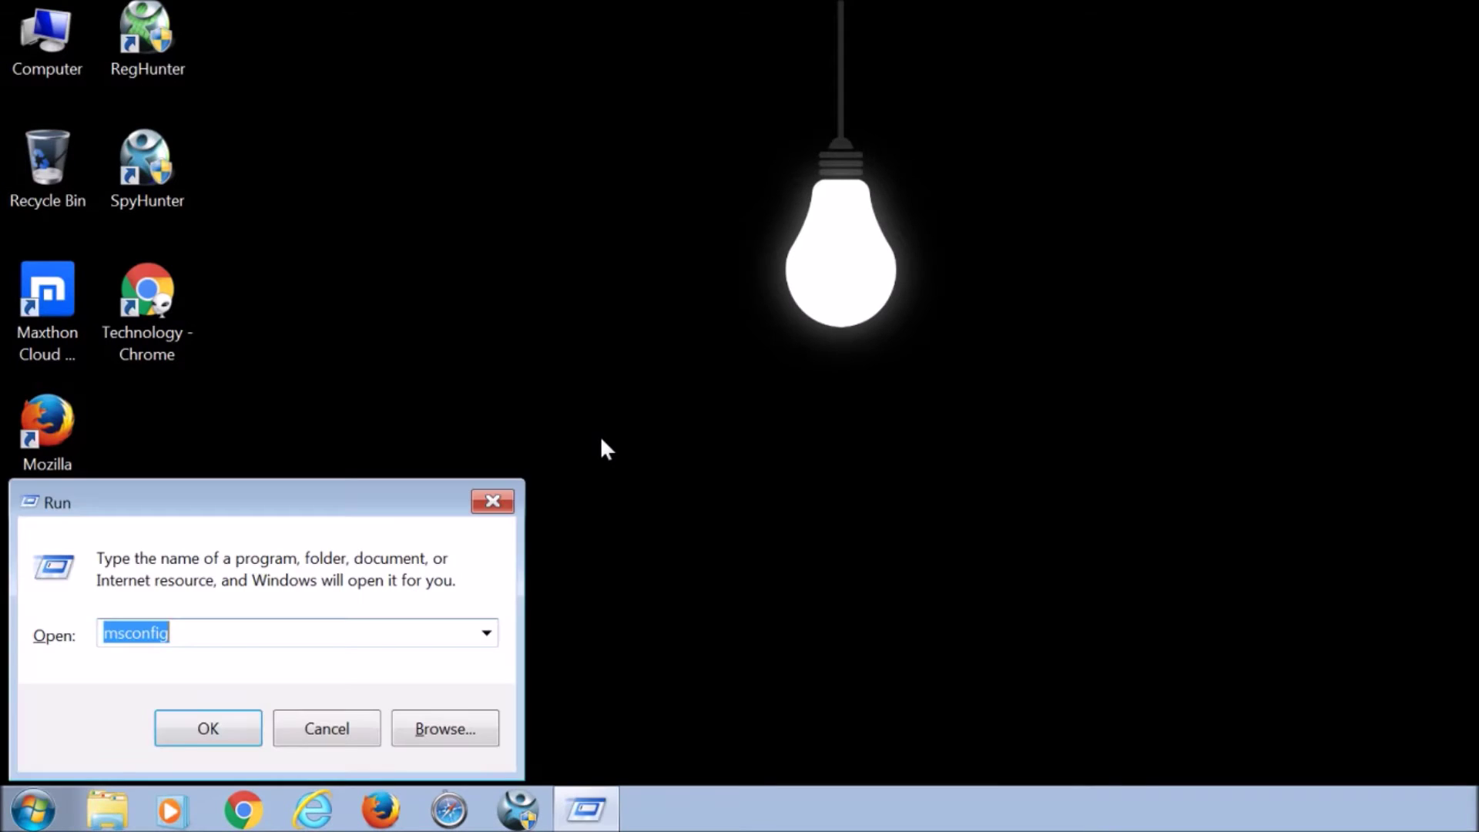
pyautogui.write('msconfig')
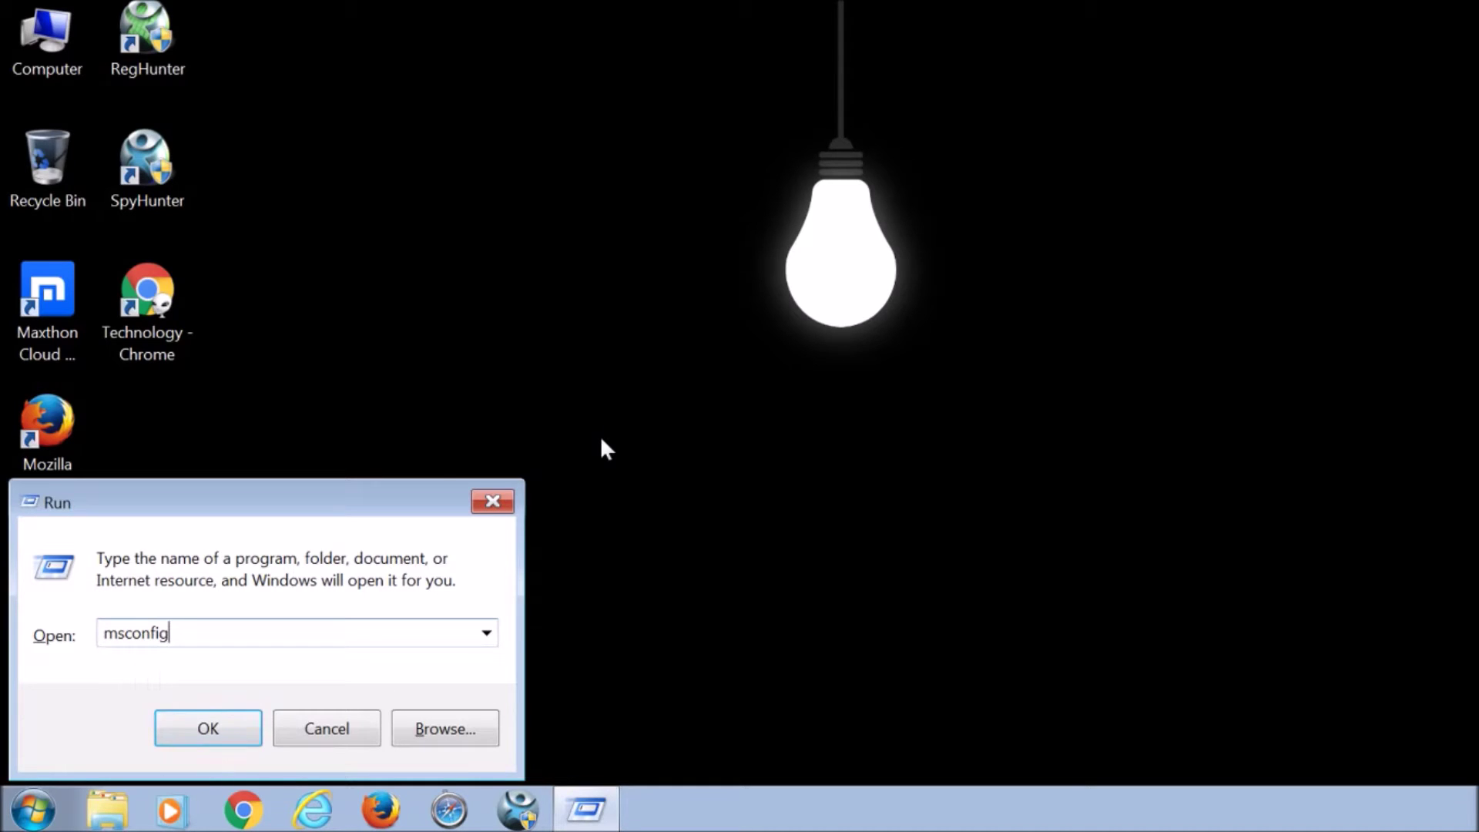
pyautogui.press('Return')
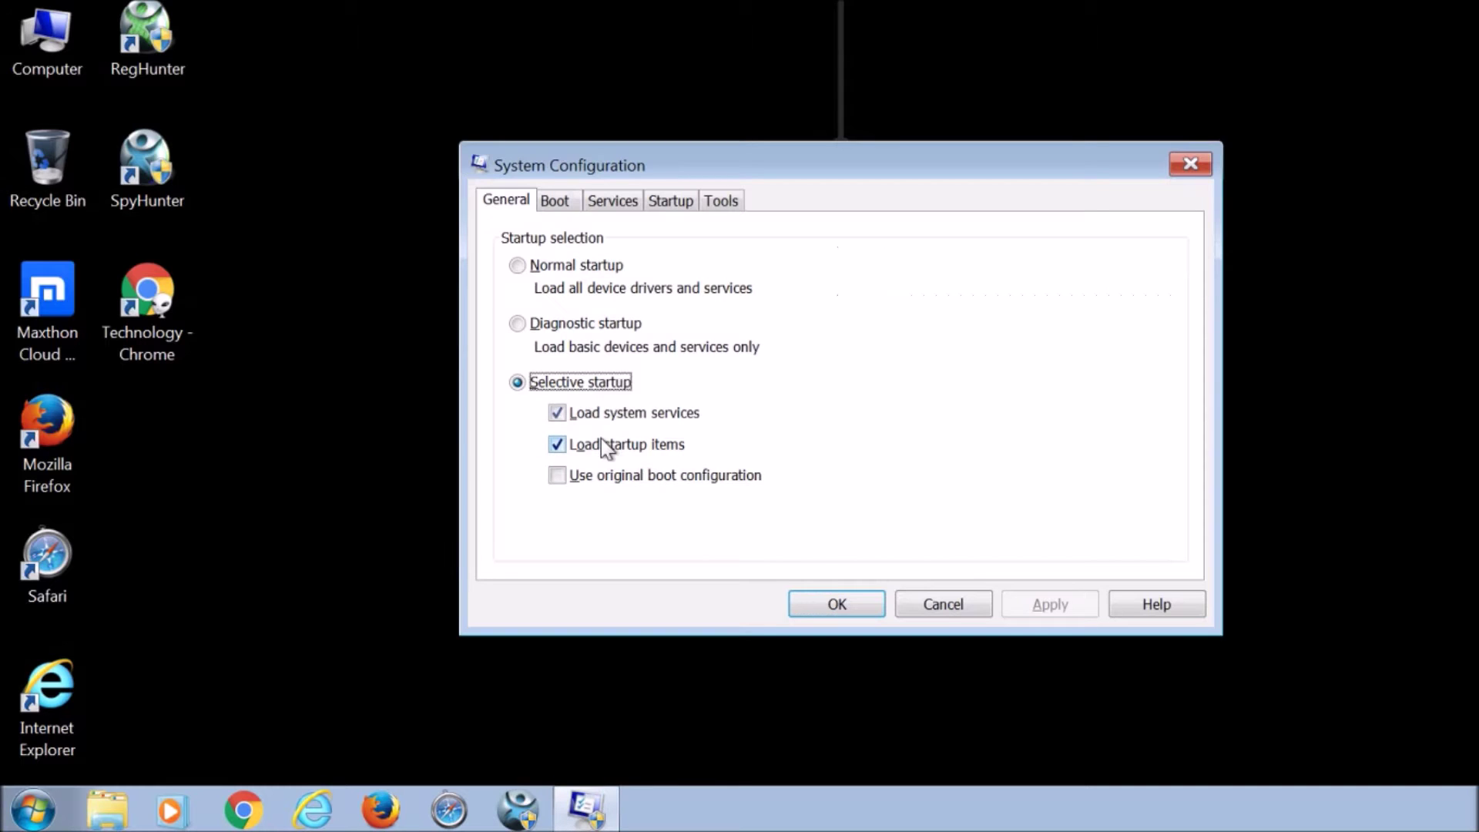
# Turn on Safe boot with the Minimal option on the Boot tab, apply it and confirm
pyautogui.click(553, 206)
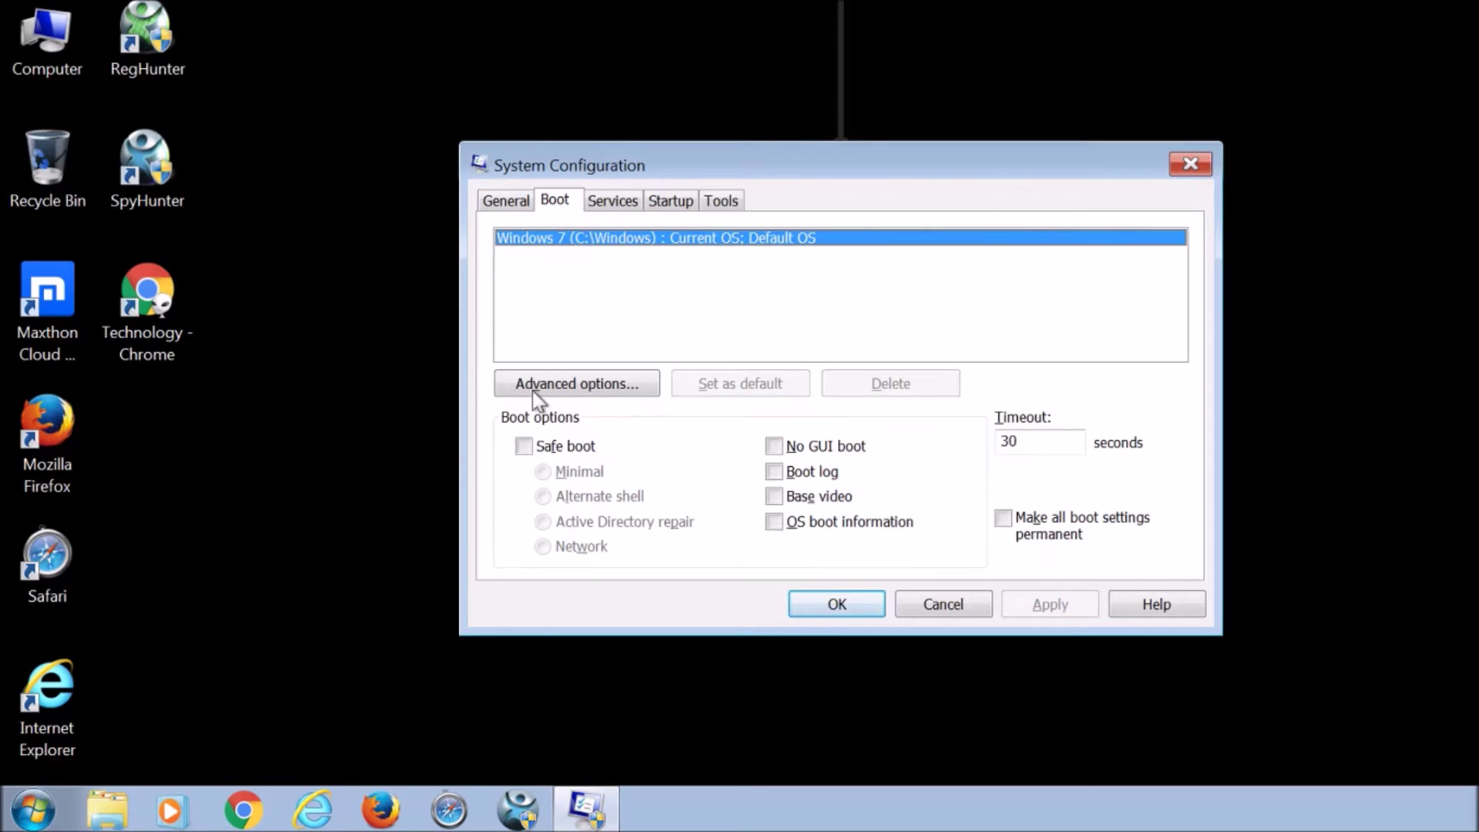
pyautogui.click(524, 445)
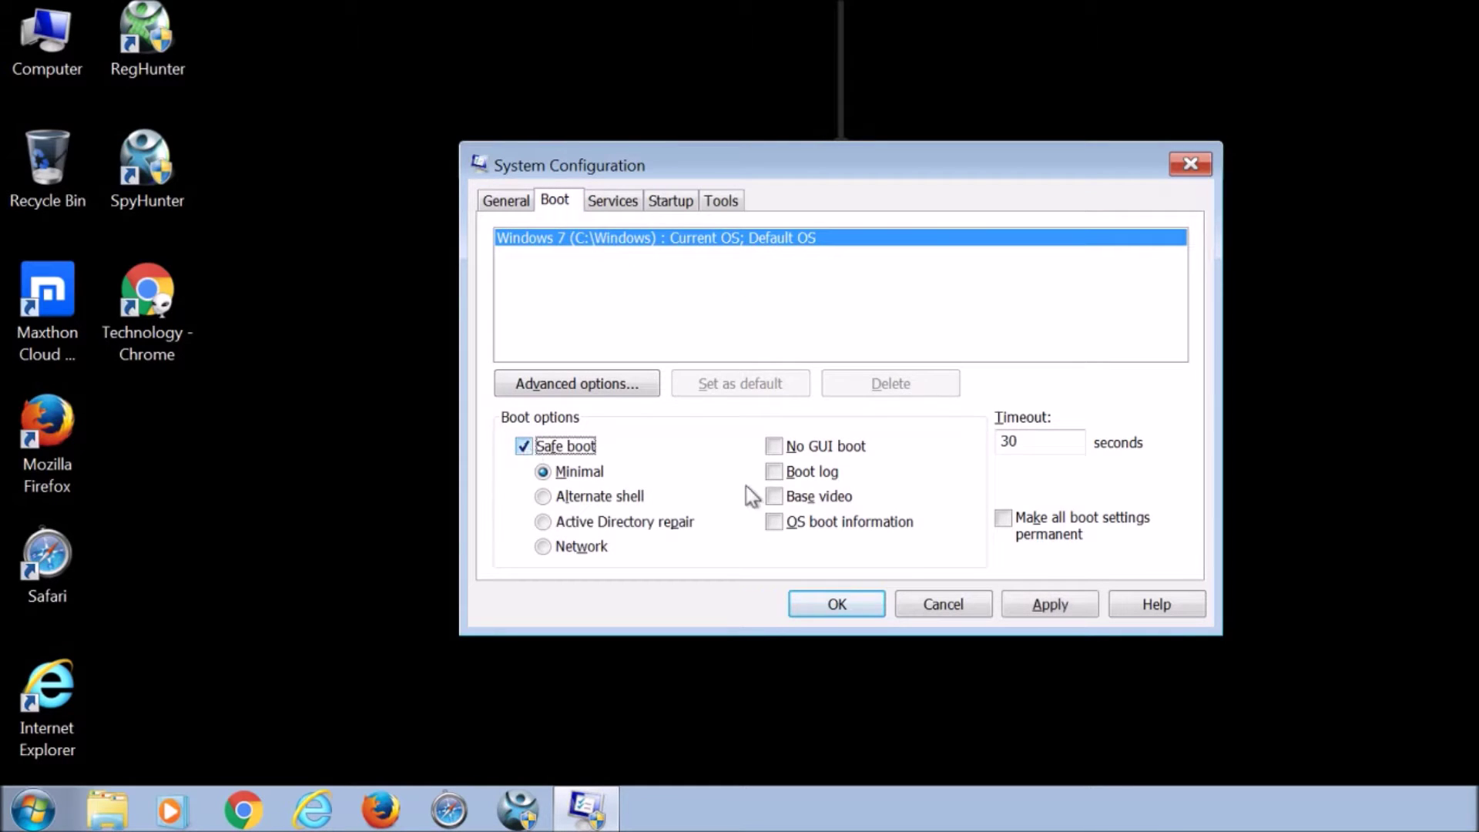
pyautogui.click(1048, 604)
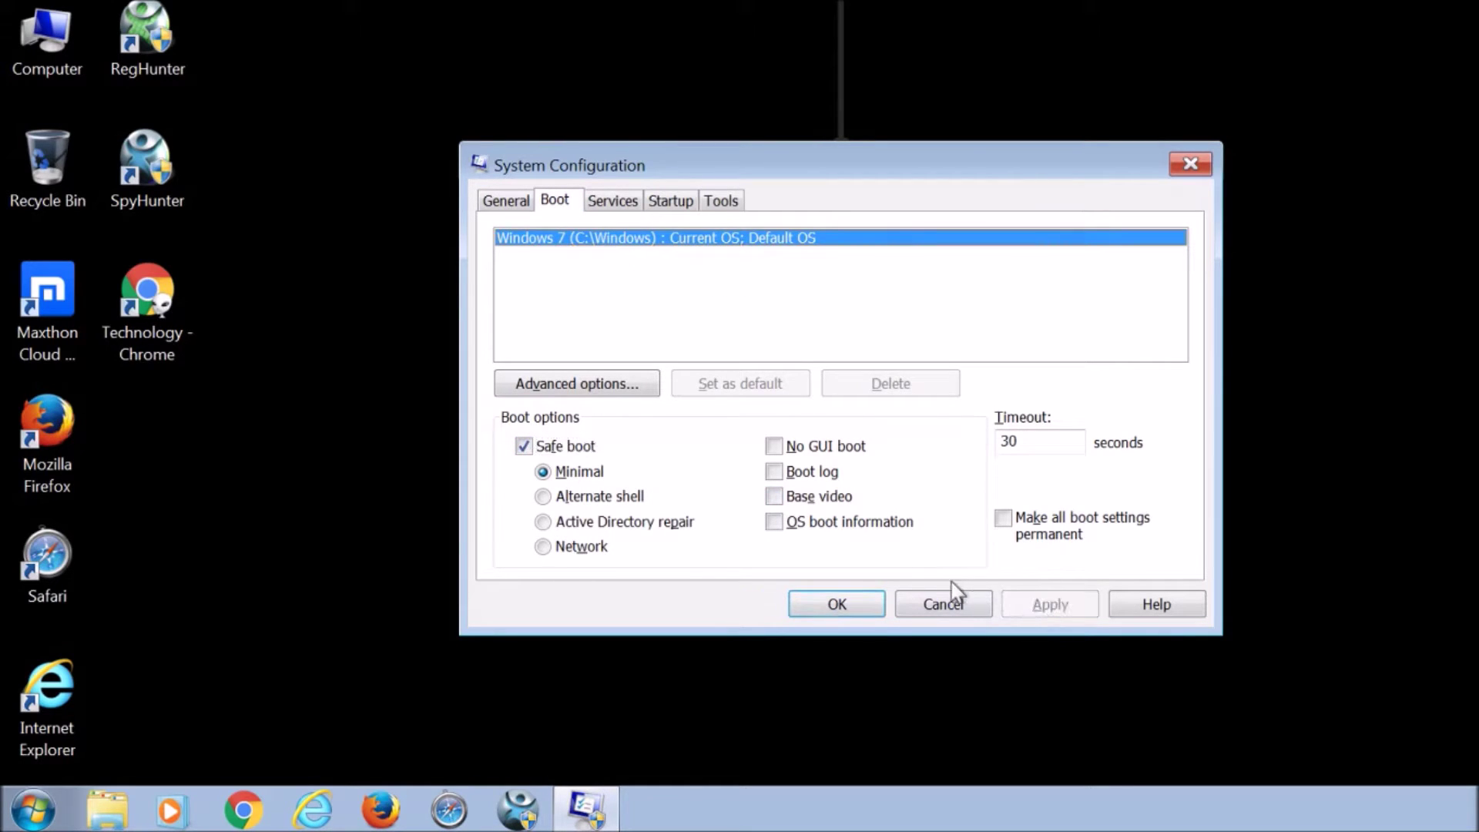
pyautogui.click(856, 603)
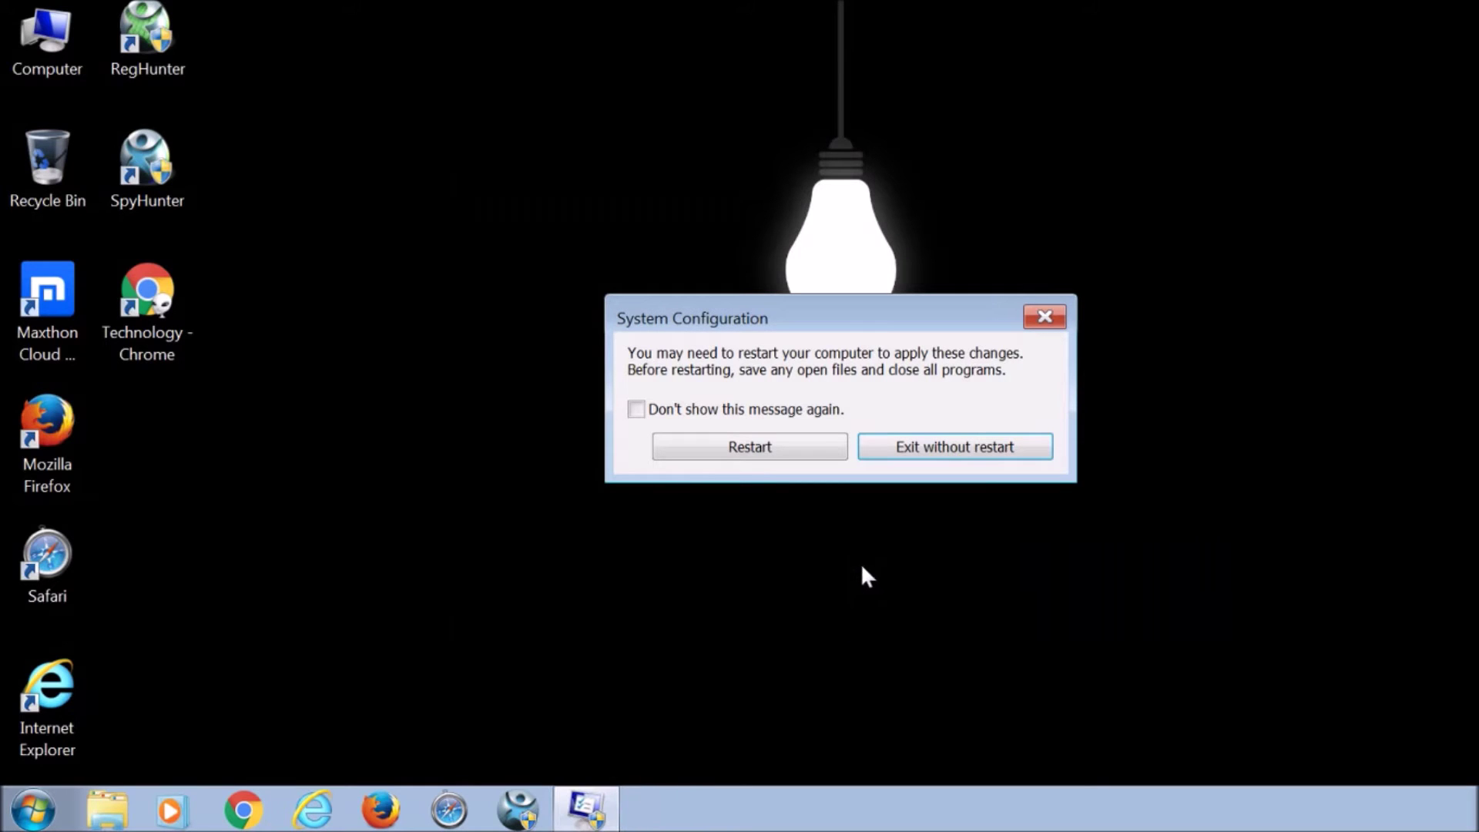
# Accept the restart so Windows reboots into Safe Mode
pyautogui.click(793, 447)
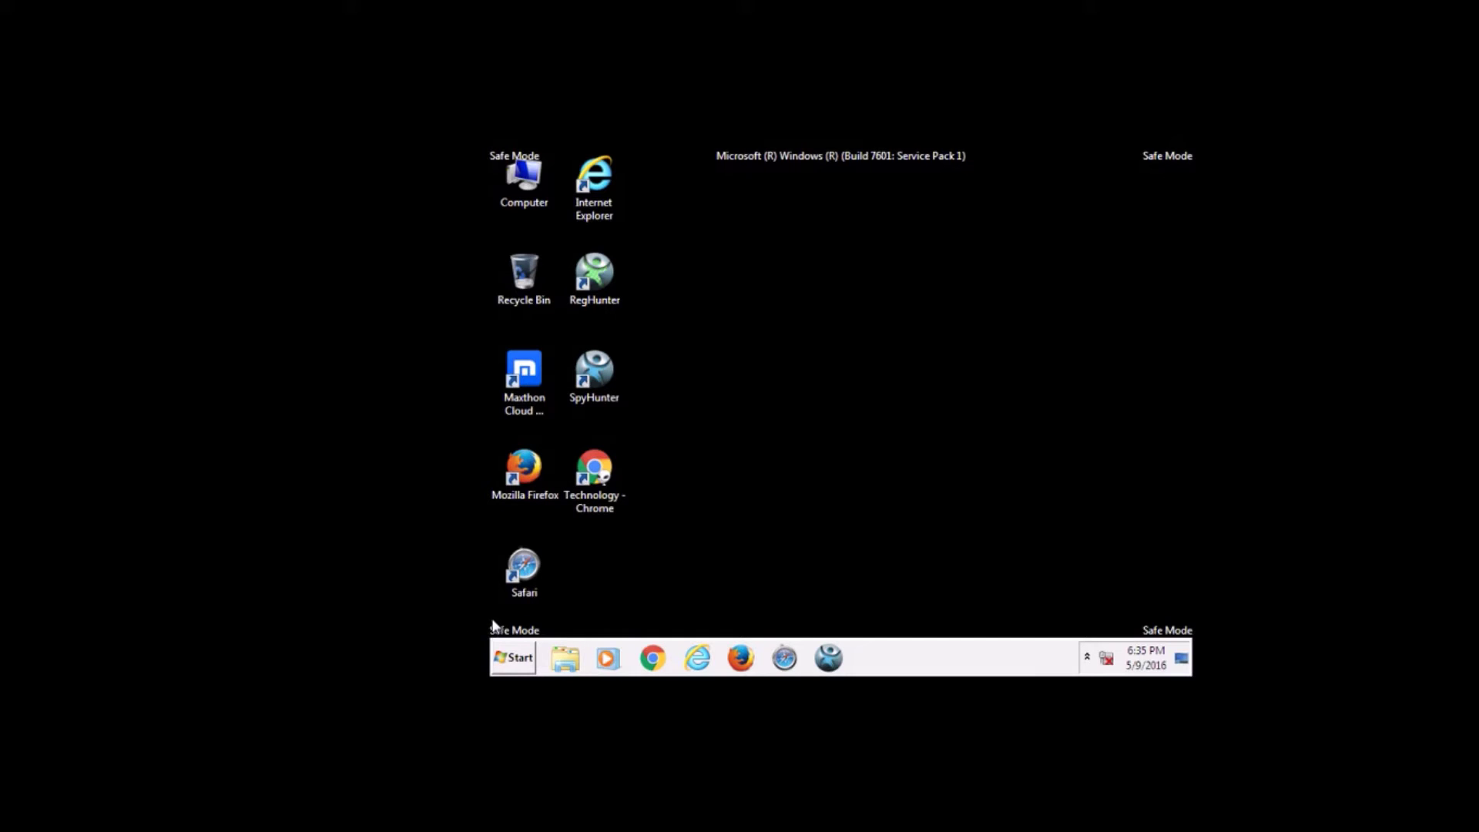
pyautogui.moveTo(491, 619); pyautogui.dragTo(554, 643)
pyautogui.moveTo(1155, 155); pyautogui.dragTo(1184, 155)
pyautogui.moveTo(710, 166); pyautogui.dragTo(992, 149)
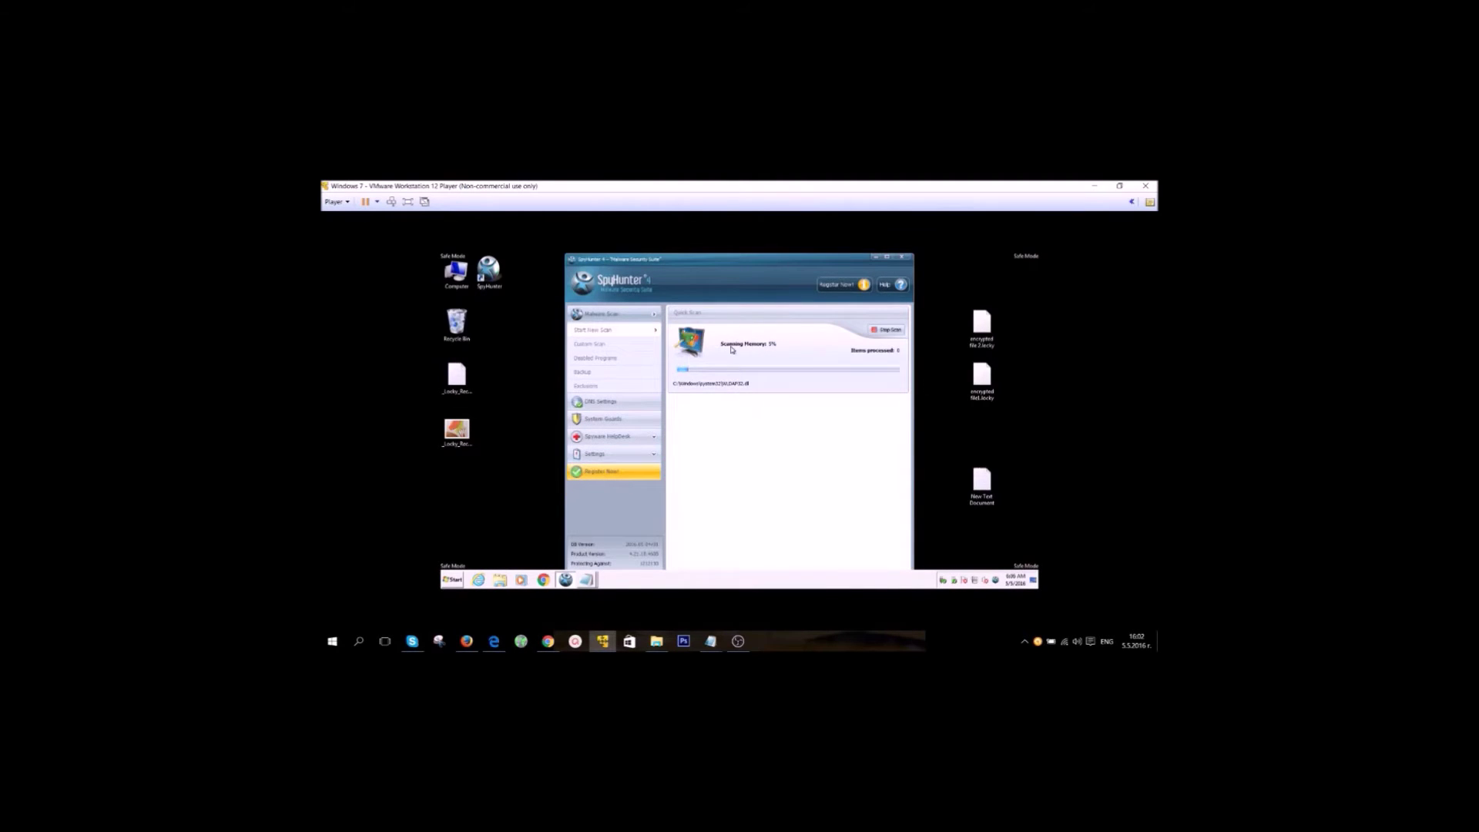
# Stop the running SpyHunter malware scan and confirm stopping it
pyautogui.click(886, 330)
pyautogui.click(721, 430)
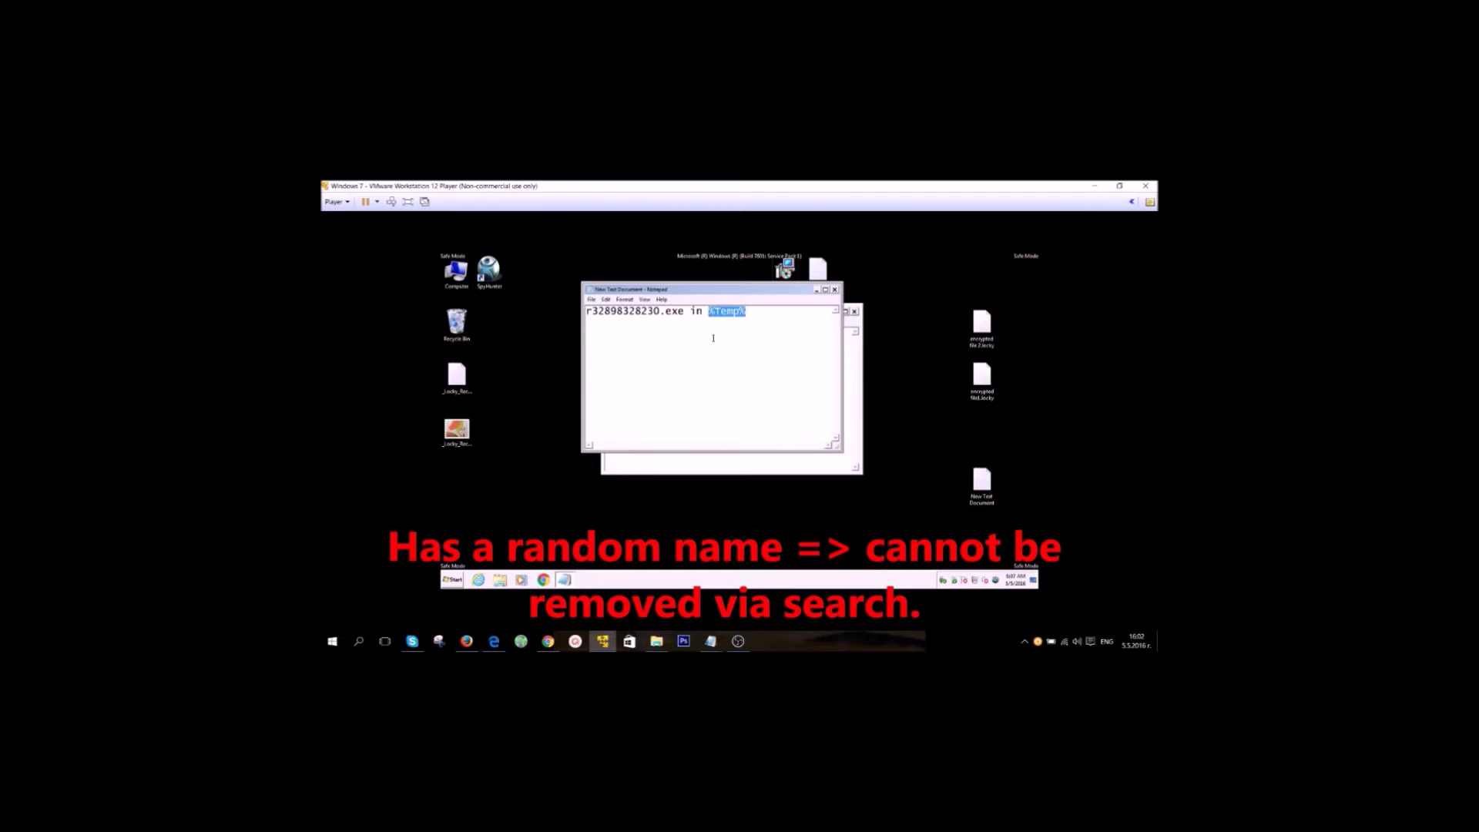
# Close the Notepad note about %Temp% and select the desktop Computer icon
pyautogui.click(816, 291)
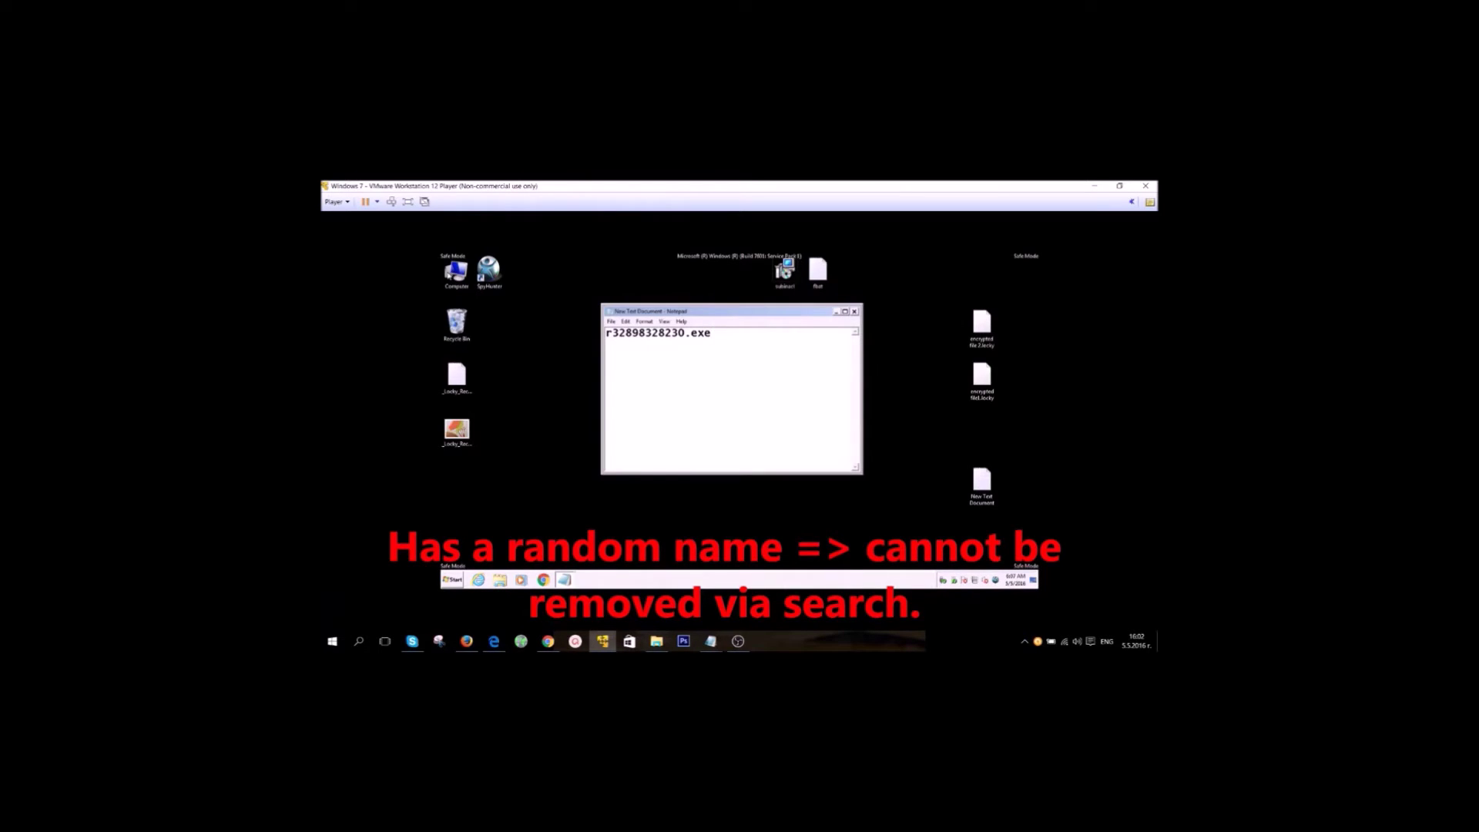
pyautogui.click(457, 271)
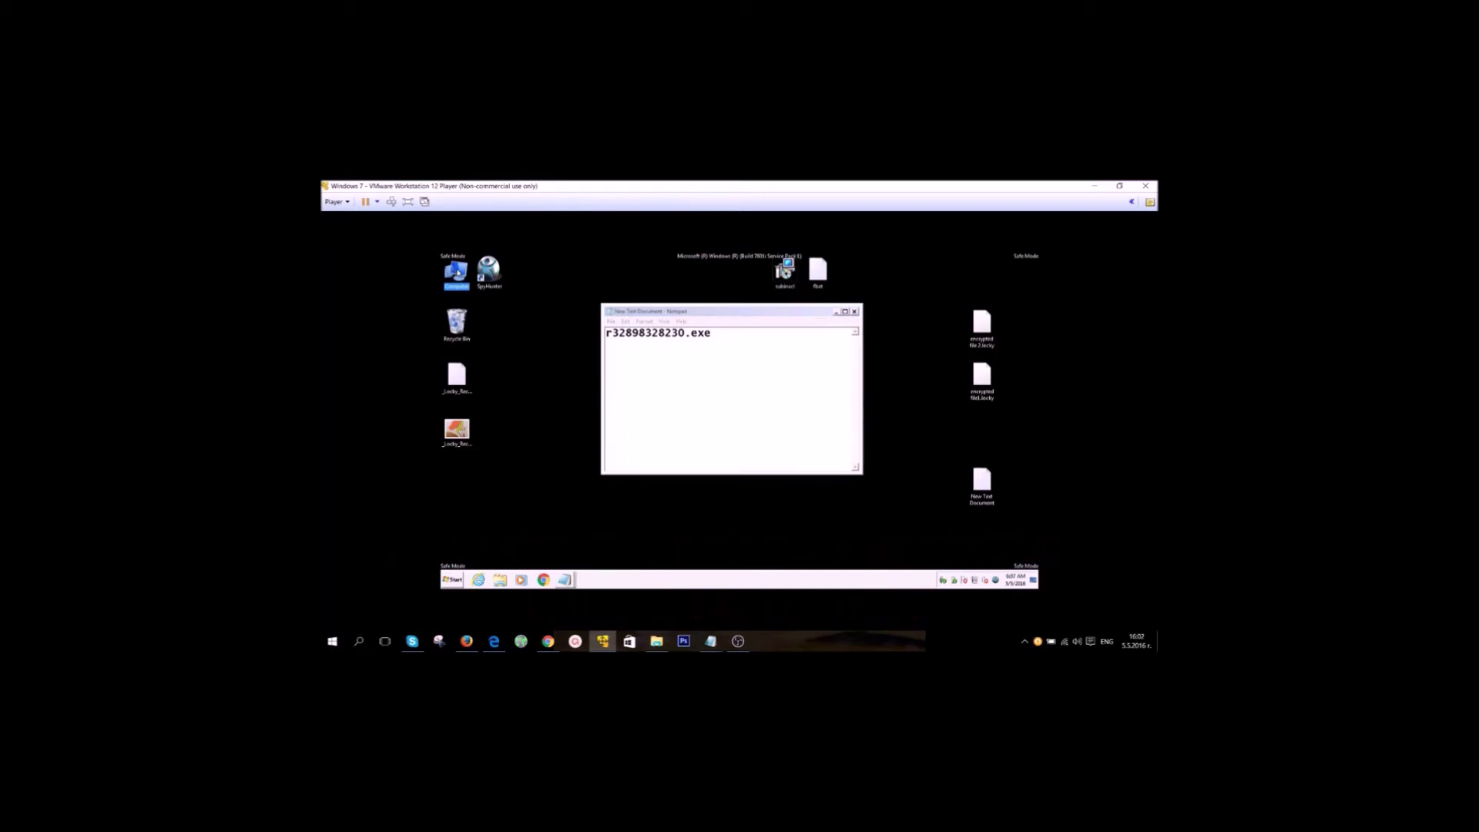
# Browse Computer > Local Disk (C:) > Users > user profile, then enter the AppData path in the address bar
pyautogui.doubleClick(456, 271)
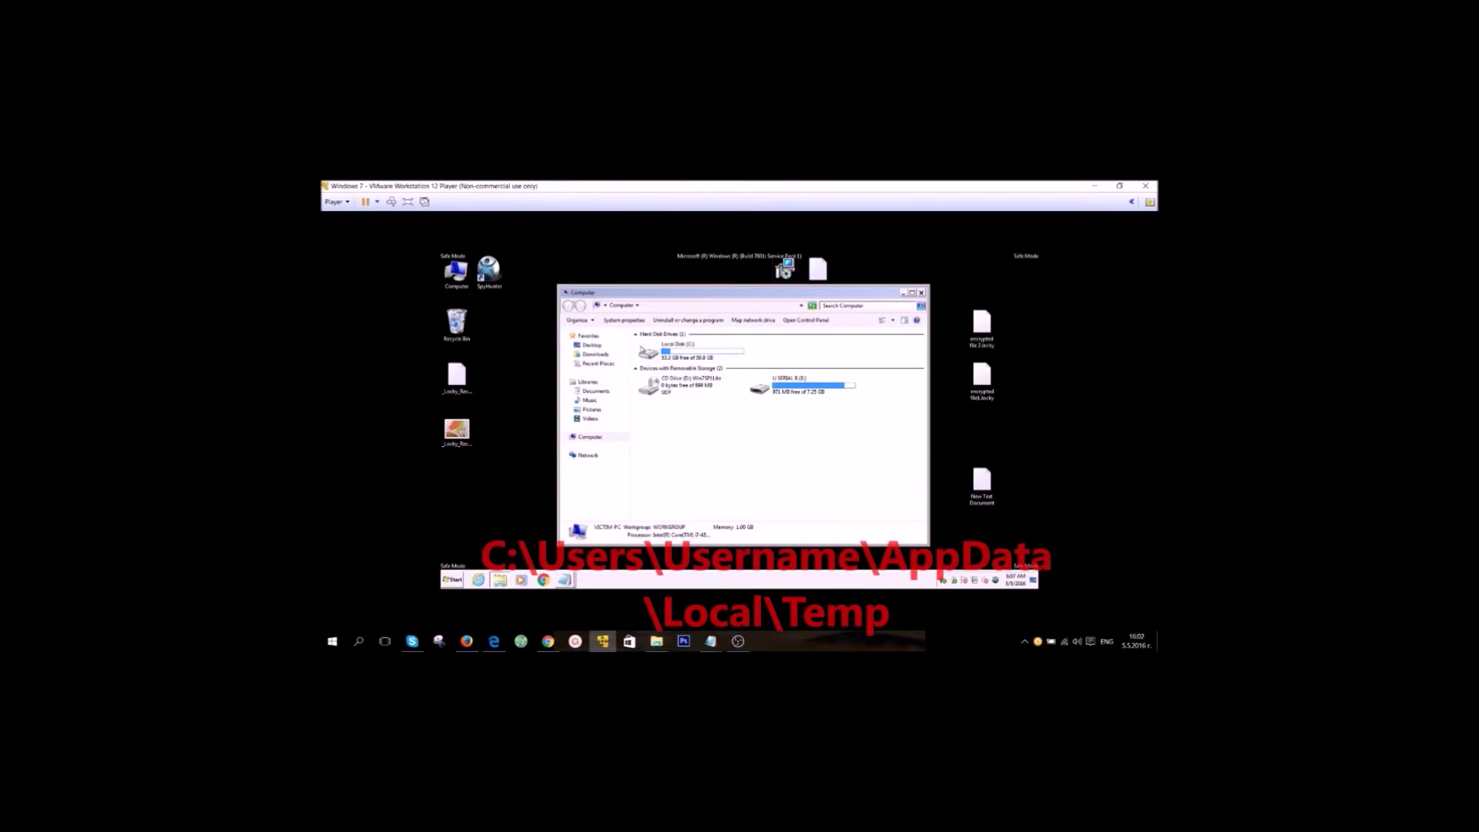
pyautogui.doubleClick(661, 352)
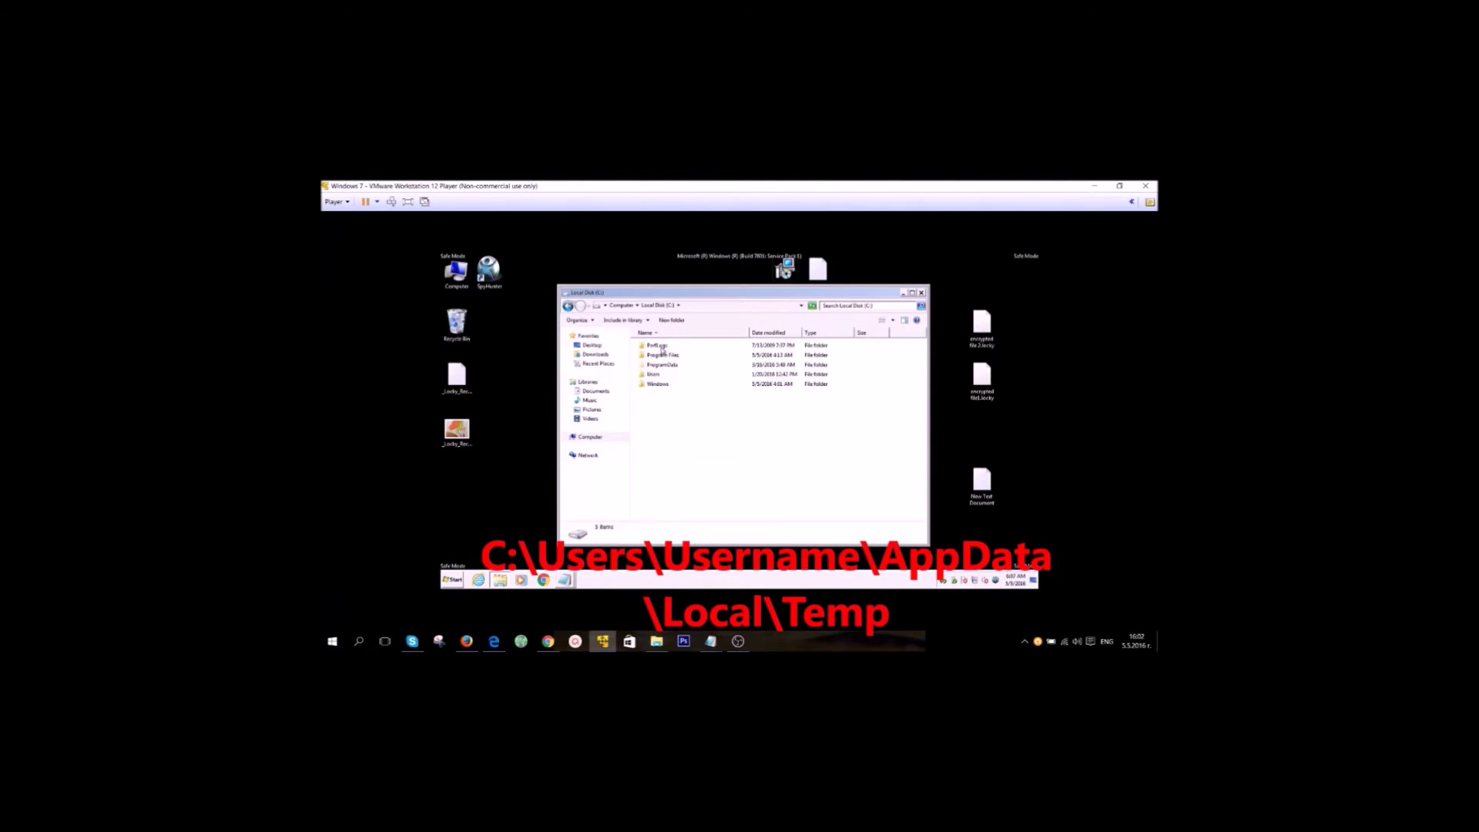
pyautogui.doubleClick(656, 374)
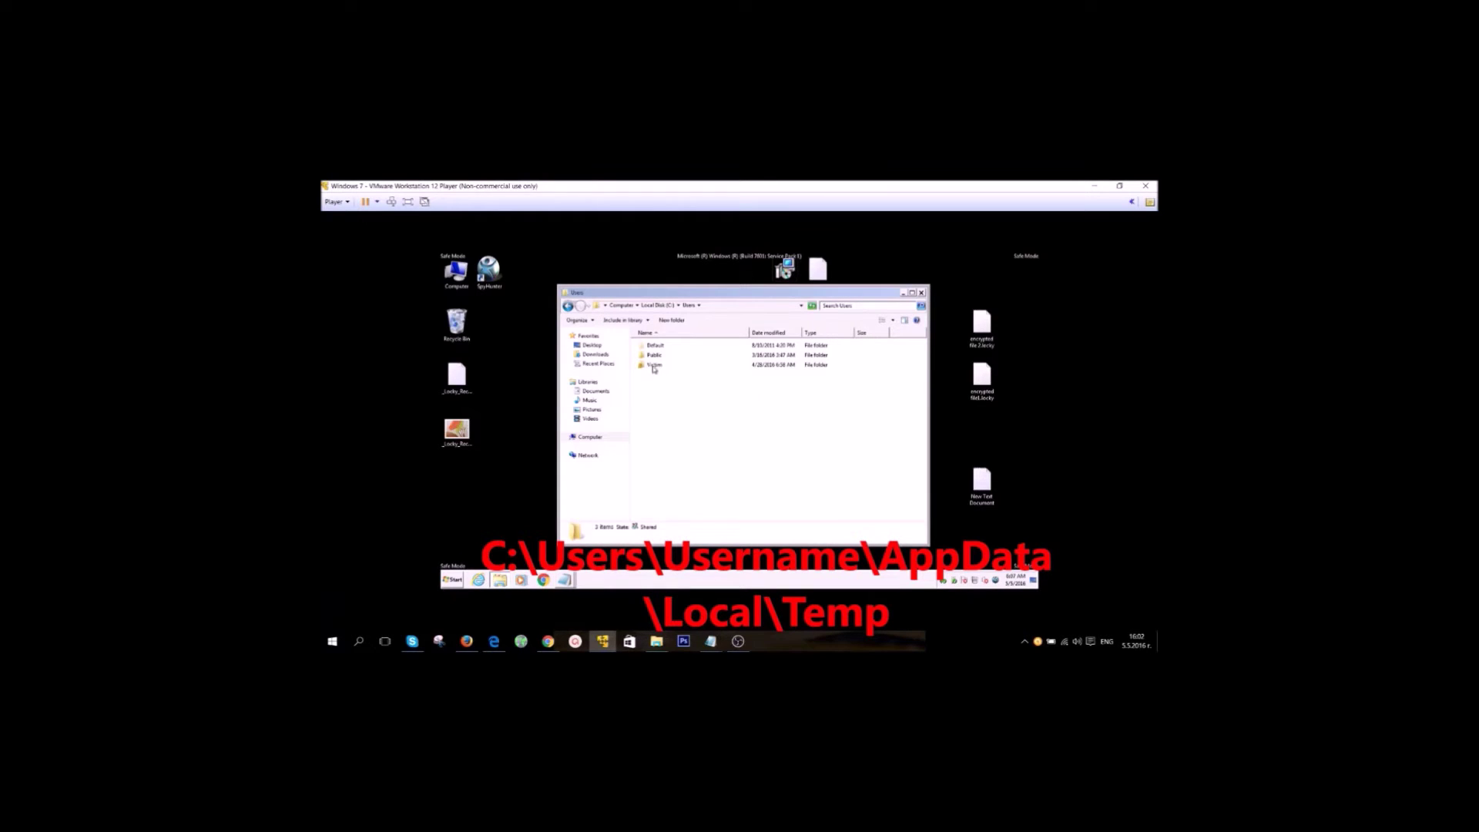
pyautogui.doubleClick(654, 366)
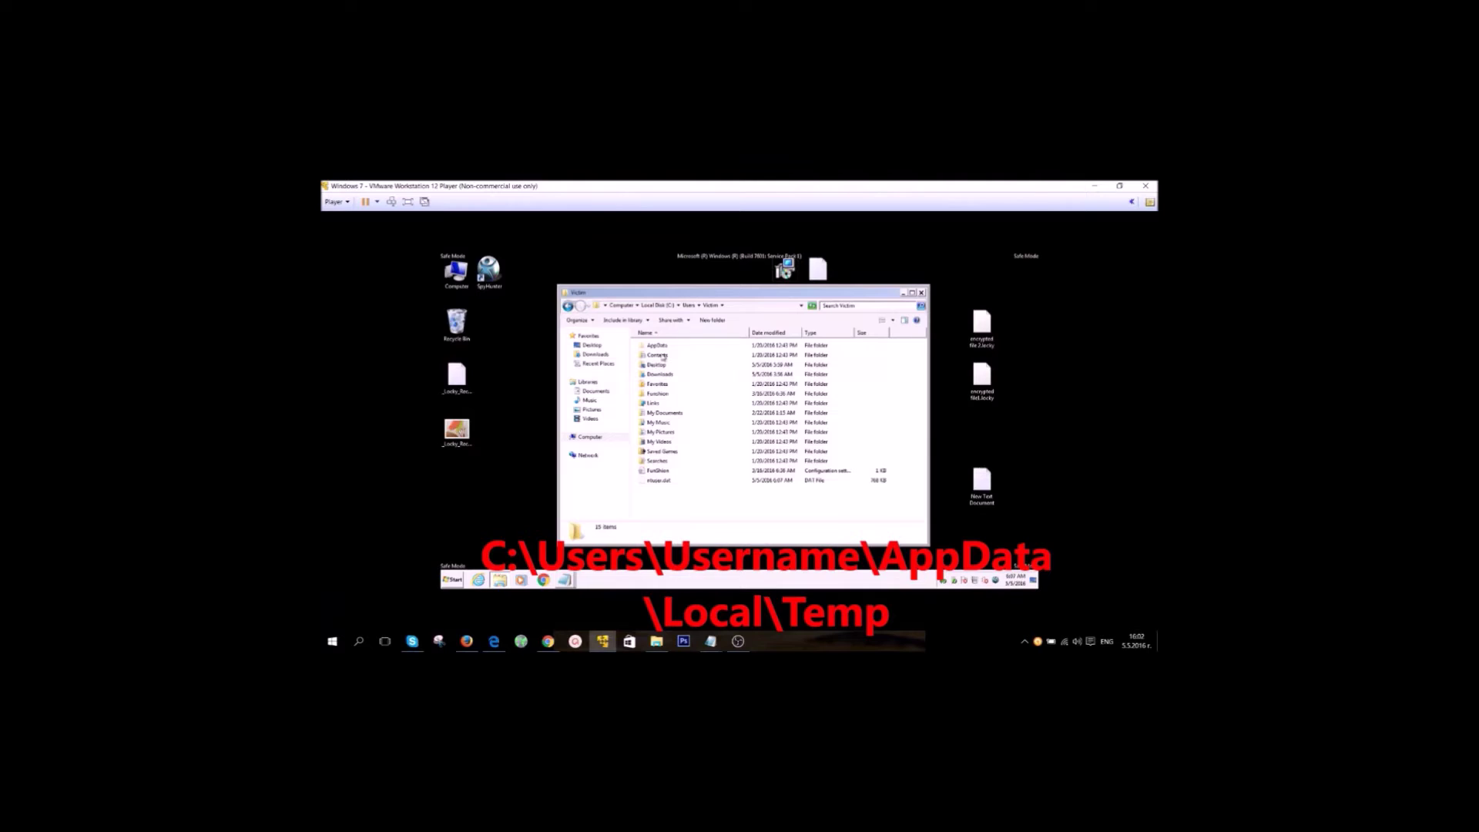
pyautogui.click(737, 307)
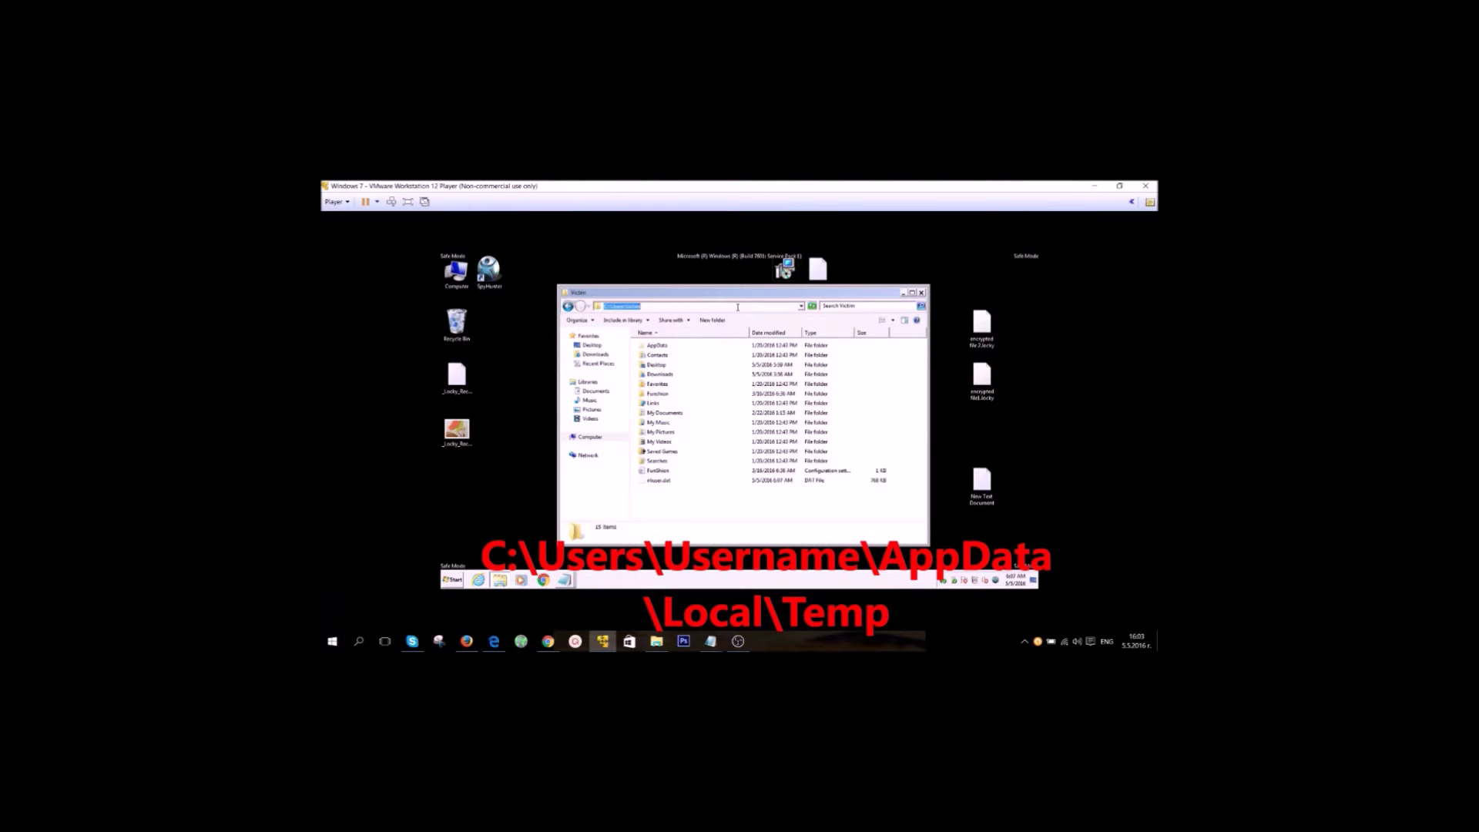
pyautogui.write('AppData ▸ Local ▸ Temp')
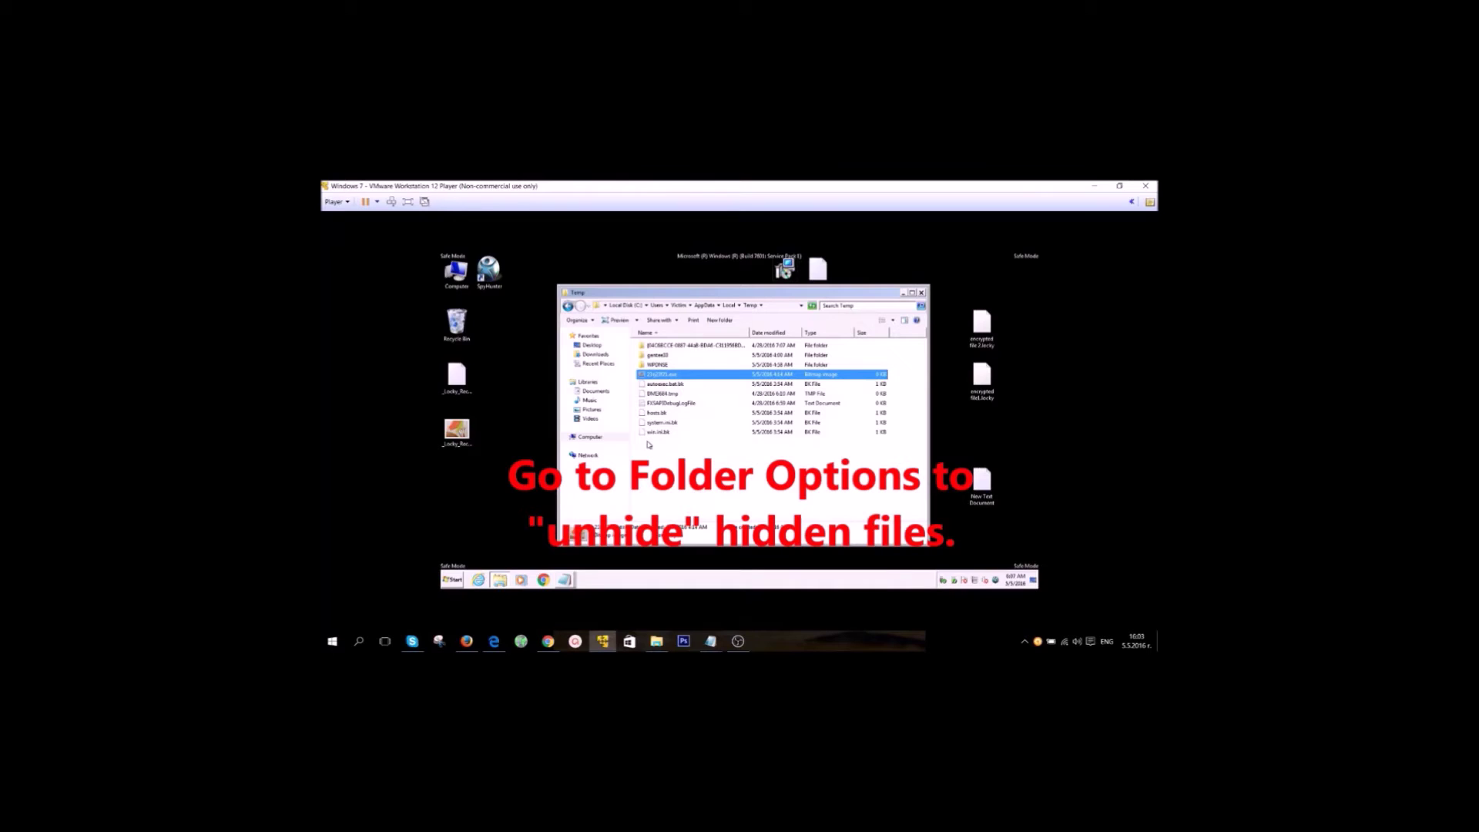
# Search the Start menu for 'folder opt' to find the folder display settings
pyautogui.click(455, 578)
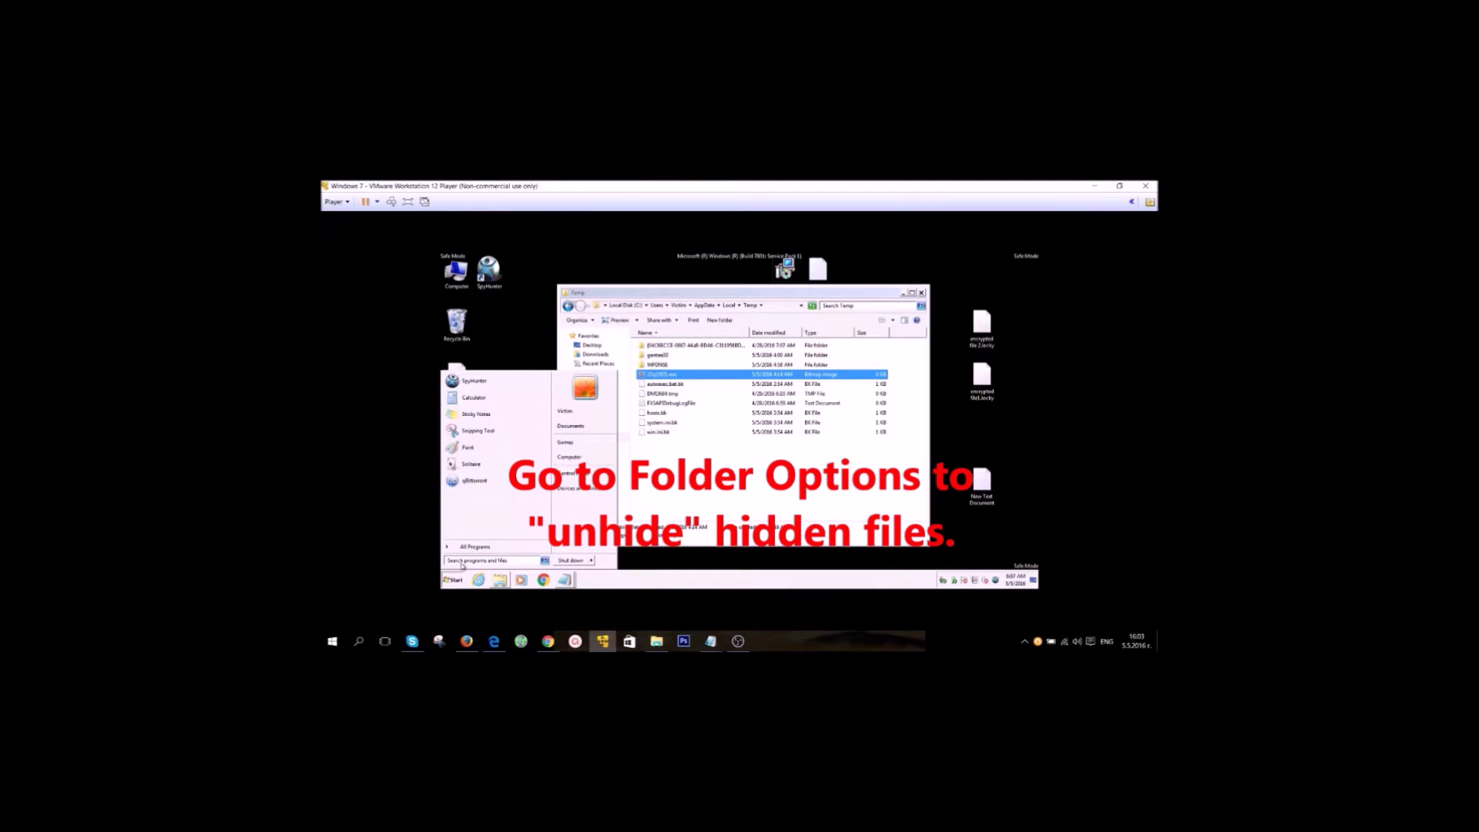
pyautogui.click(466, 560)
pyautogui.write('folder')
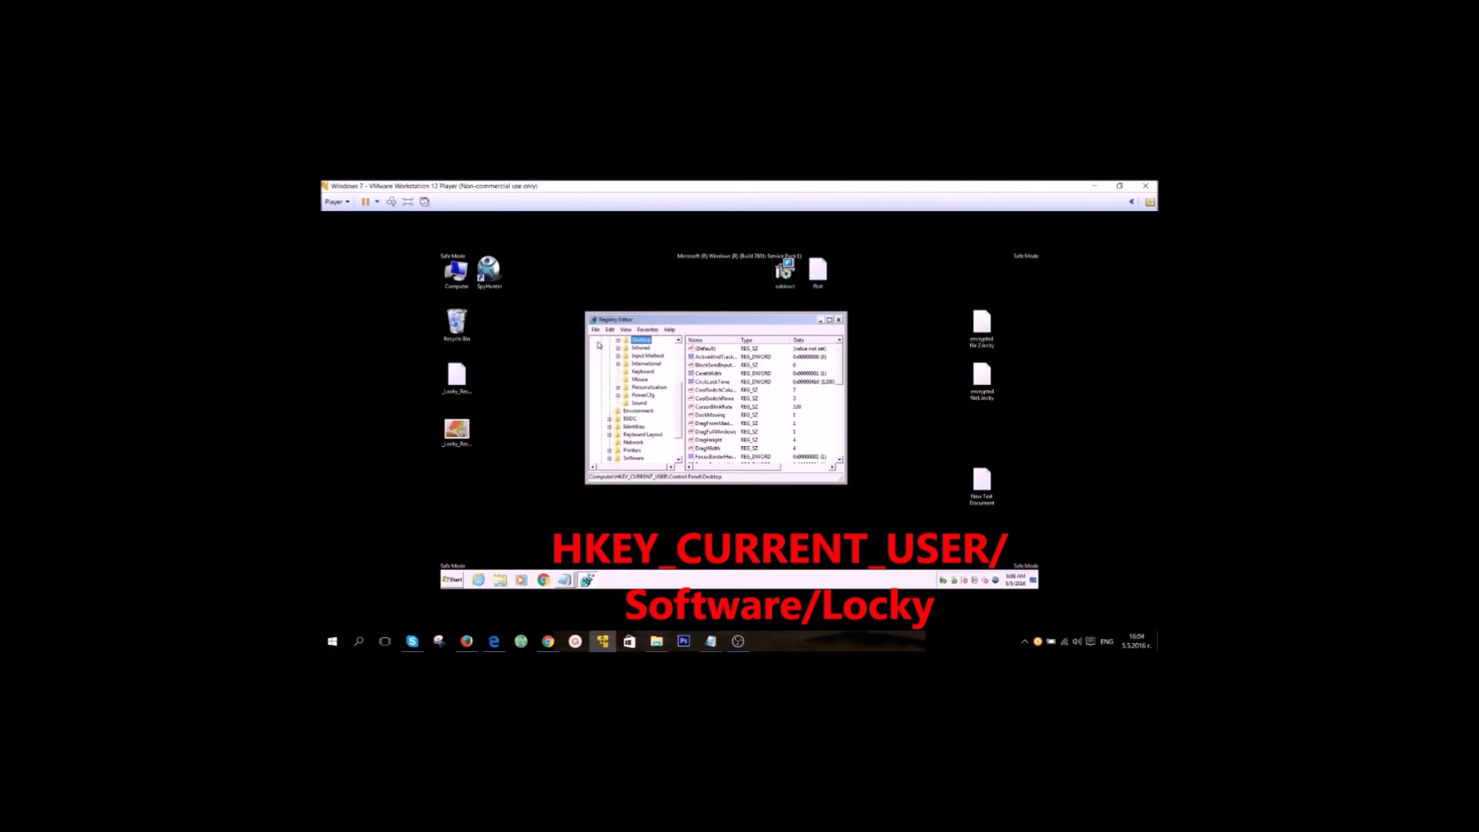
# Scroll to the top of the registry tree and expand HKEY_CURRENT_USER to list its subkeys
pyautogui.moveTo(679, 400); pyautogui.dragTo(672, 343)
pyautogui.click(602, 355)
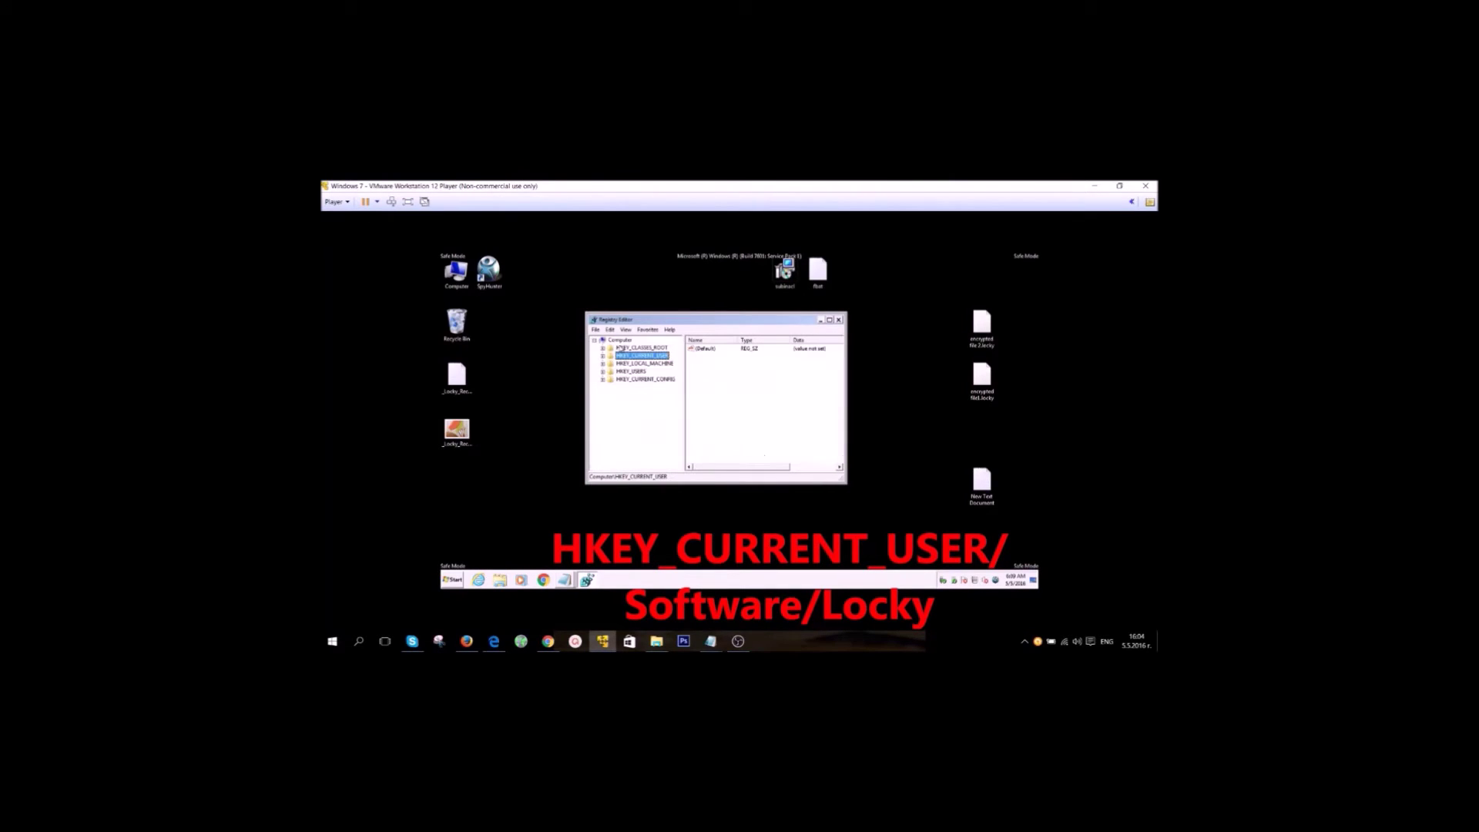
pyautogui.click(635, 371)
pyautogui.click(637, 364)
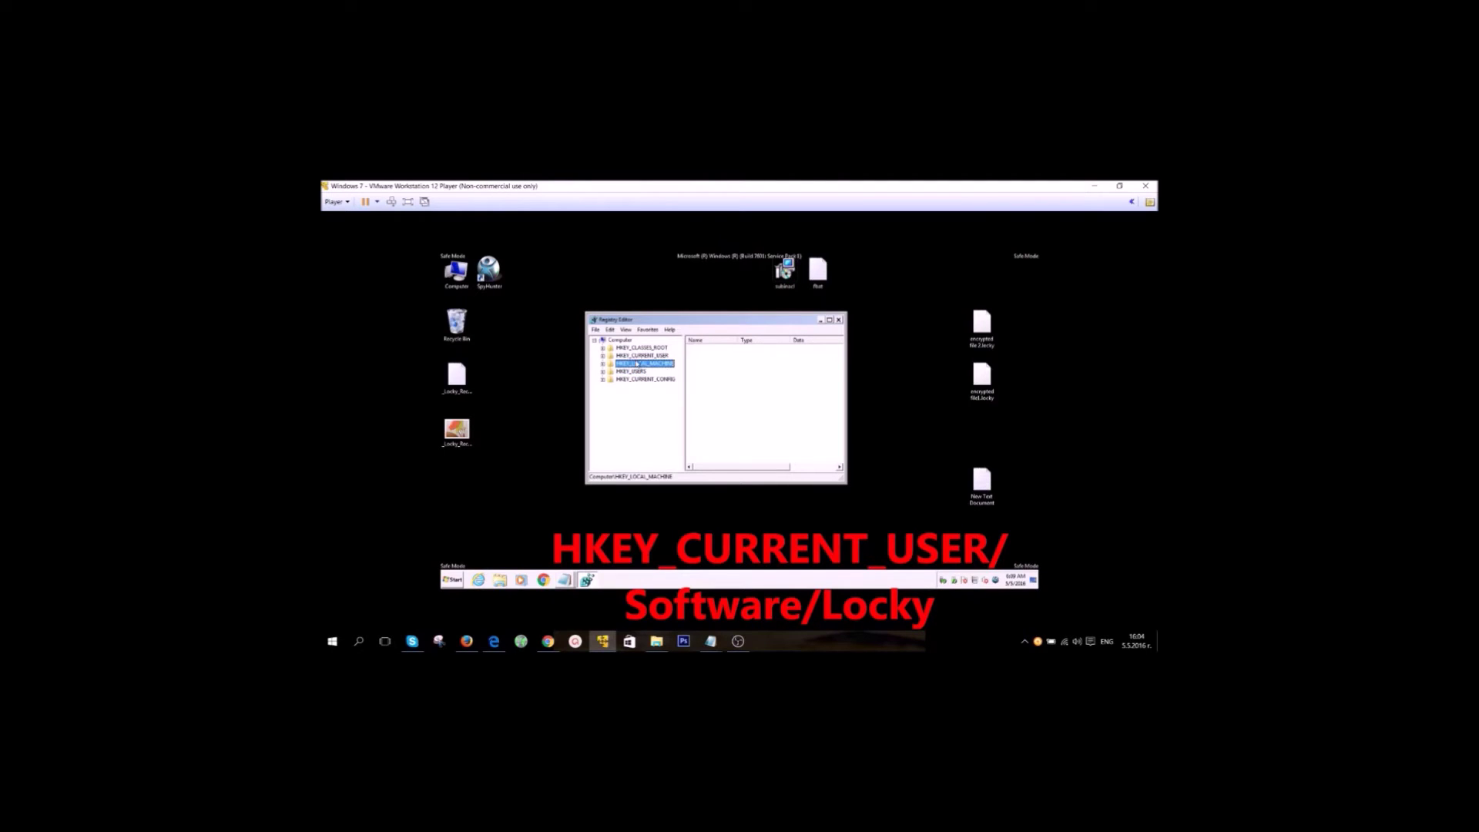
pyautogui.click(637, 357)
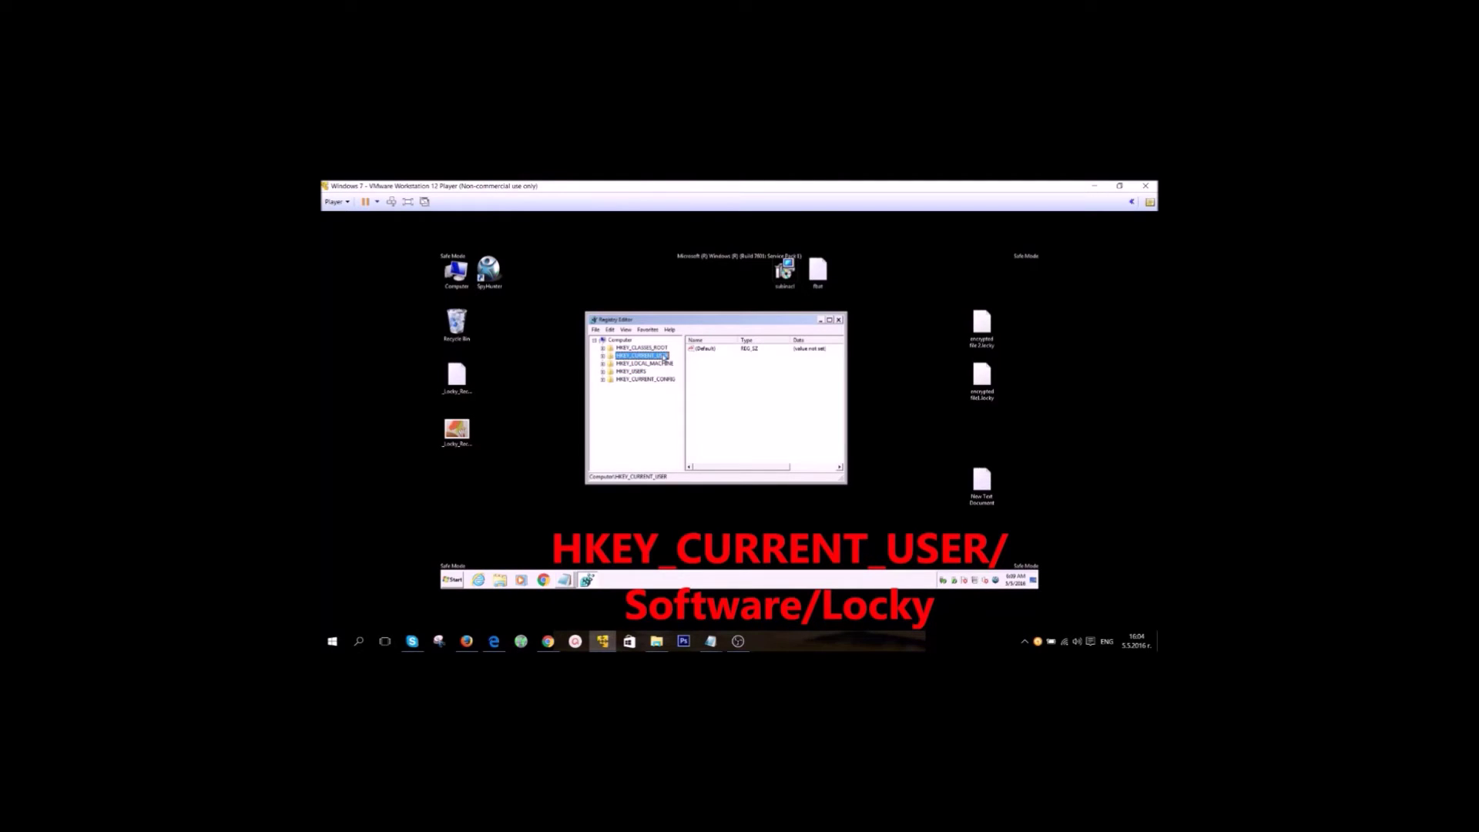
pyautogui.click(603, 356)
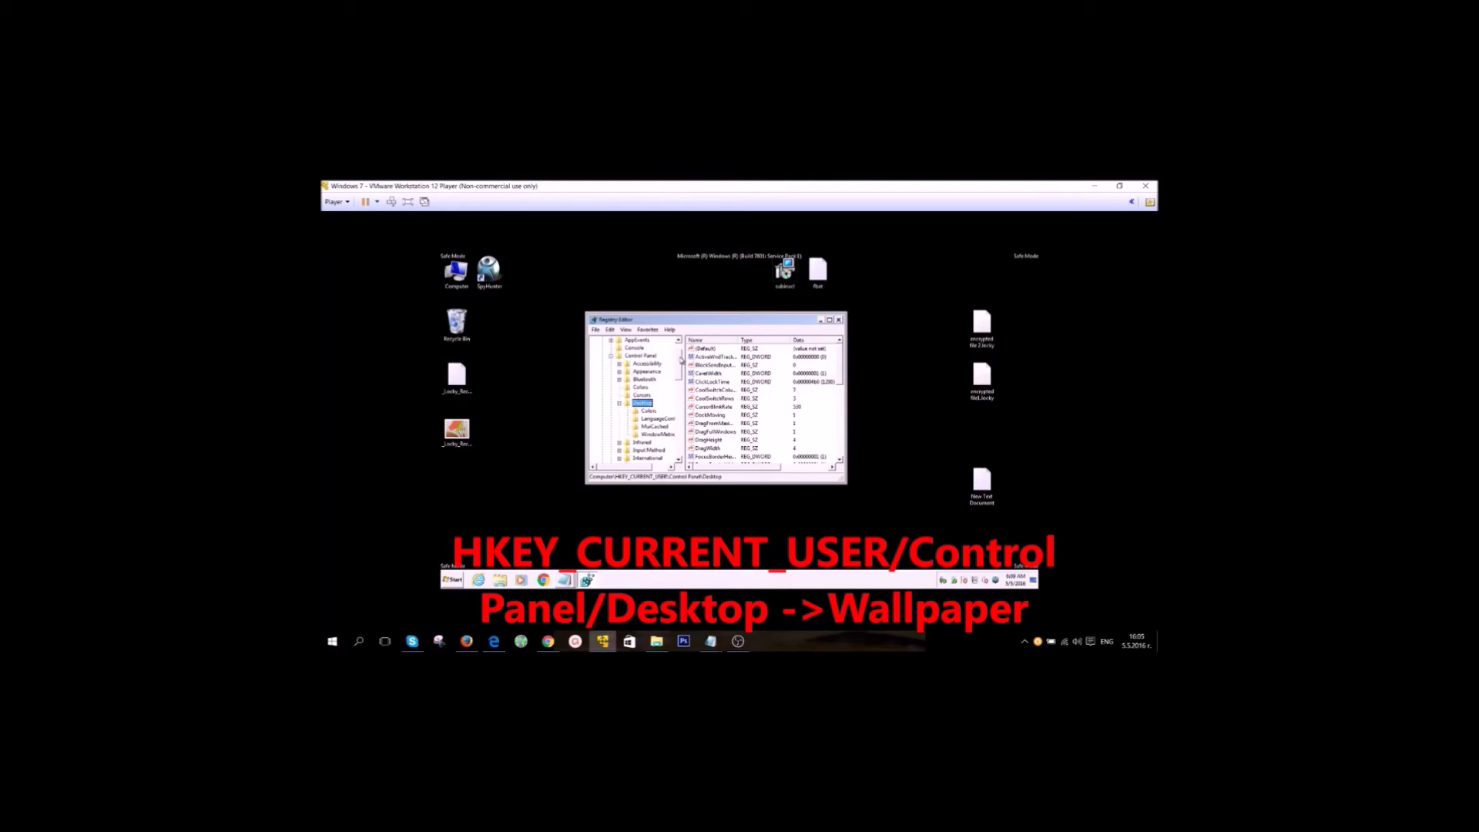
# Scroll the registry tree to the HKEY_CURRENT_USER\Control Panel\Desktop key
pyautogui.moveTo(681, 360); pyautogui.dragTo(680, 374)
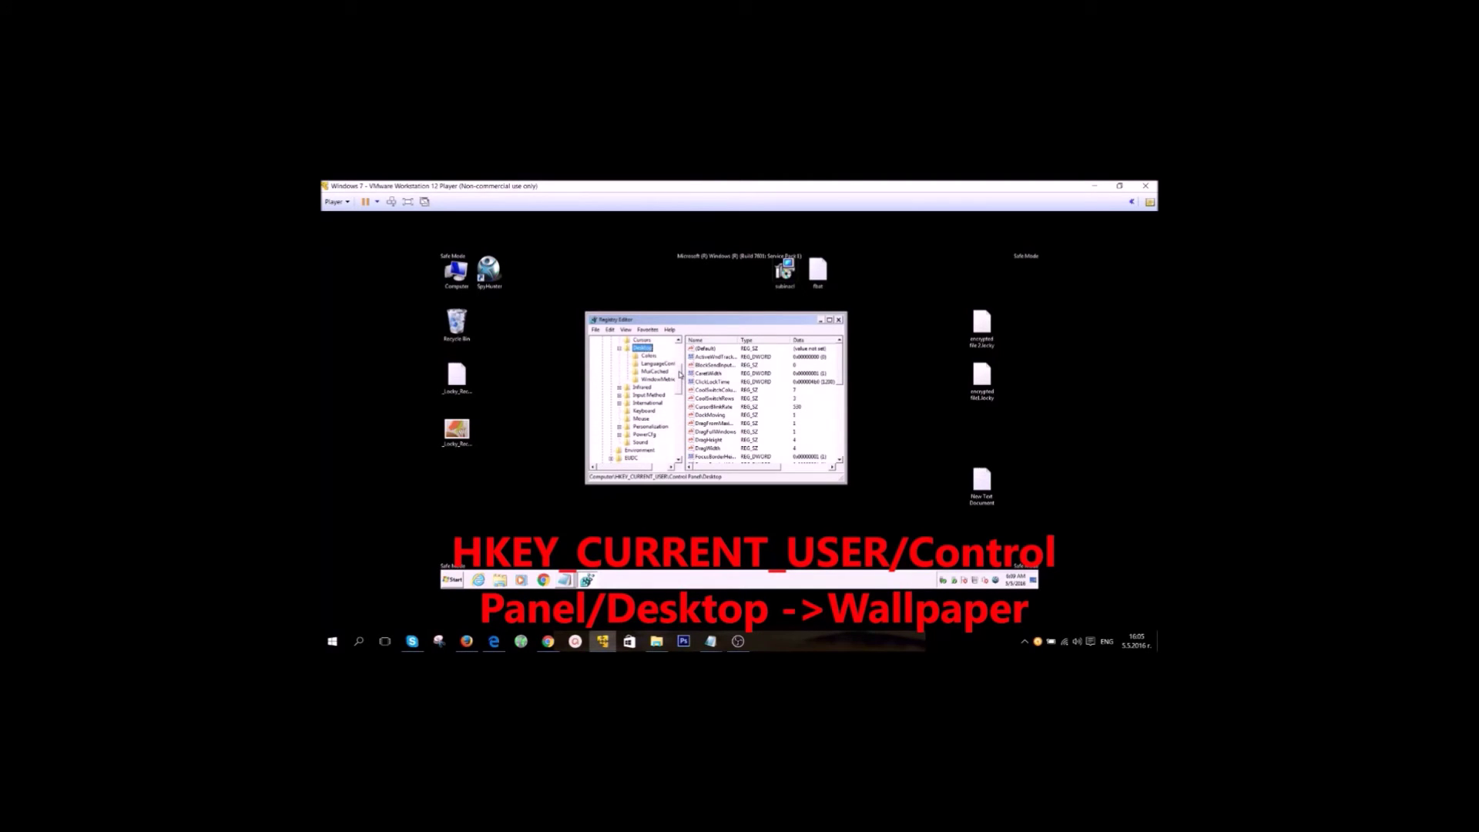
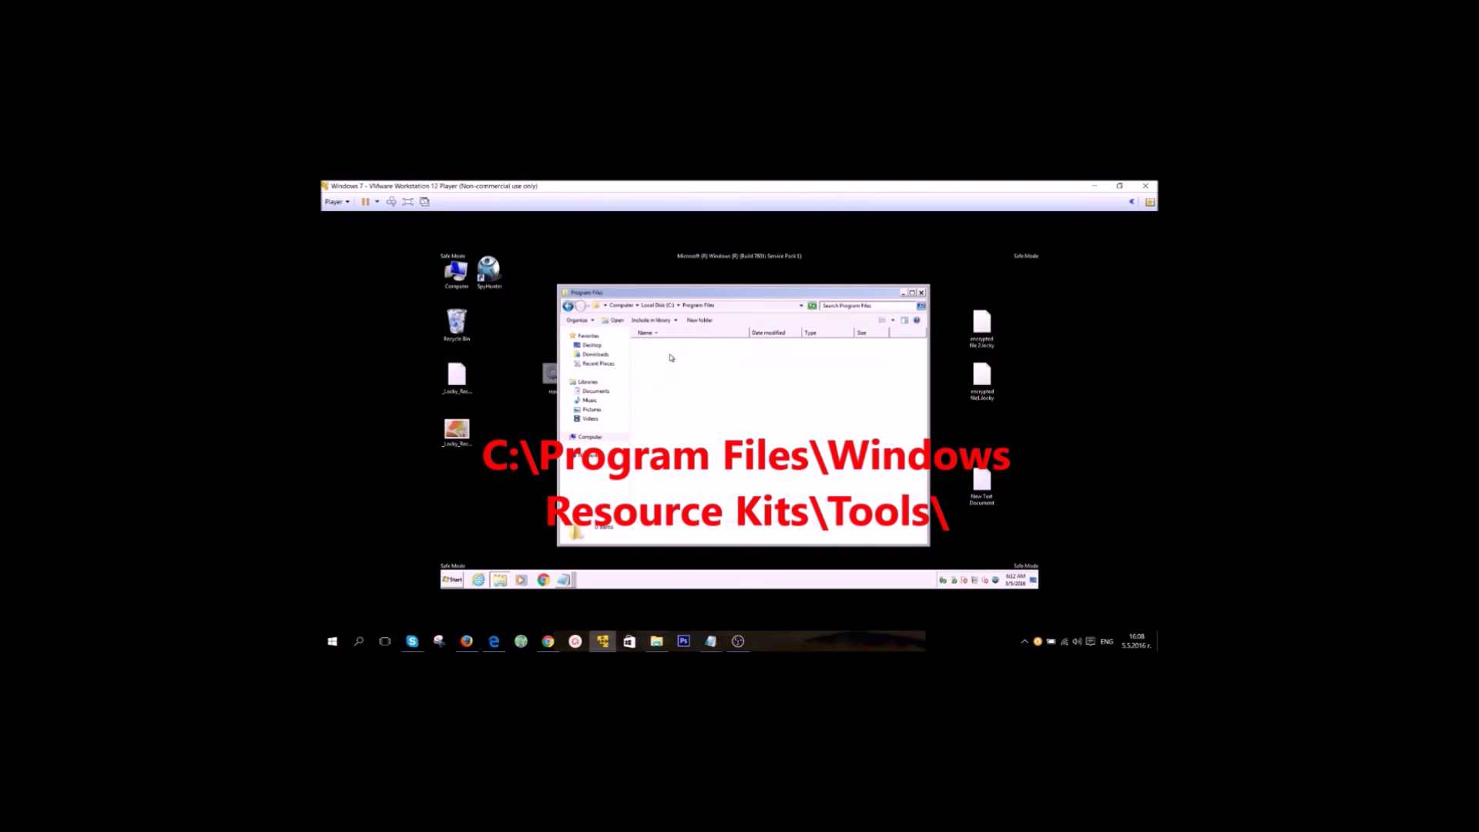
# Open the Windows Resource Kits folder under C:\Program Files in Explorer
pyautogui.scroll(-3, 670, 411)
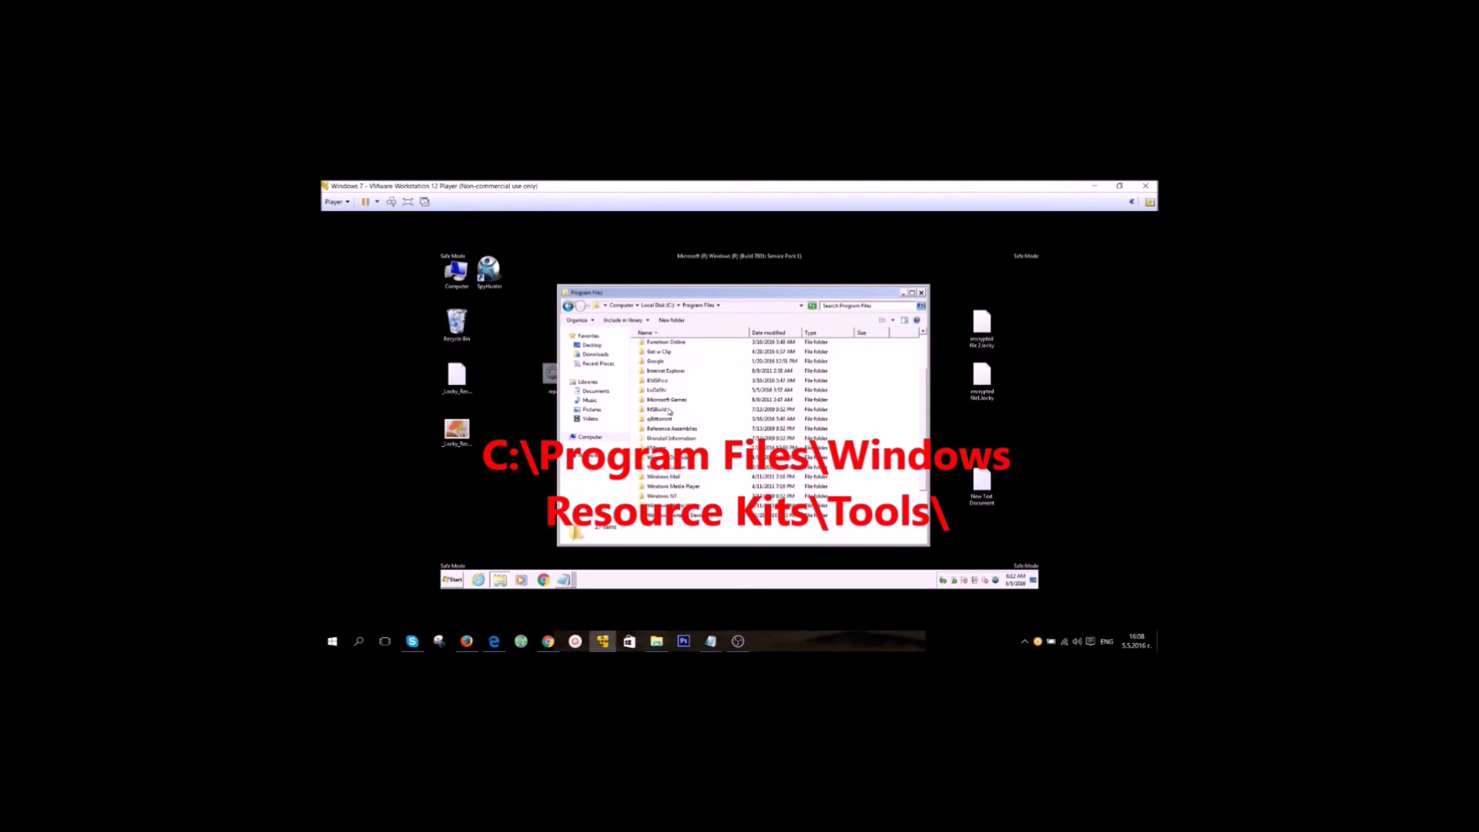
pyautogui.click(671, 497)
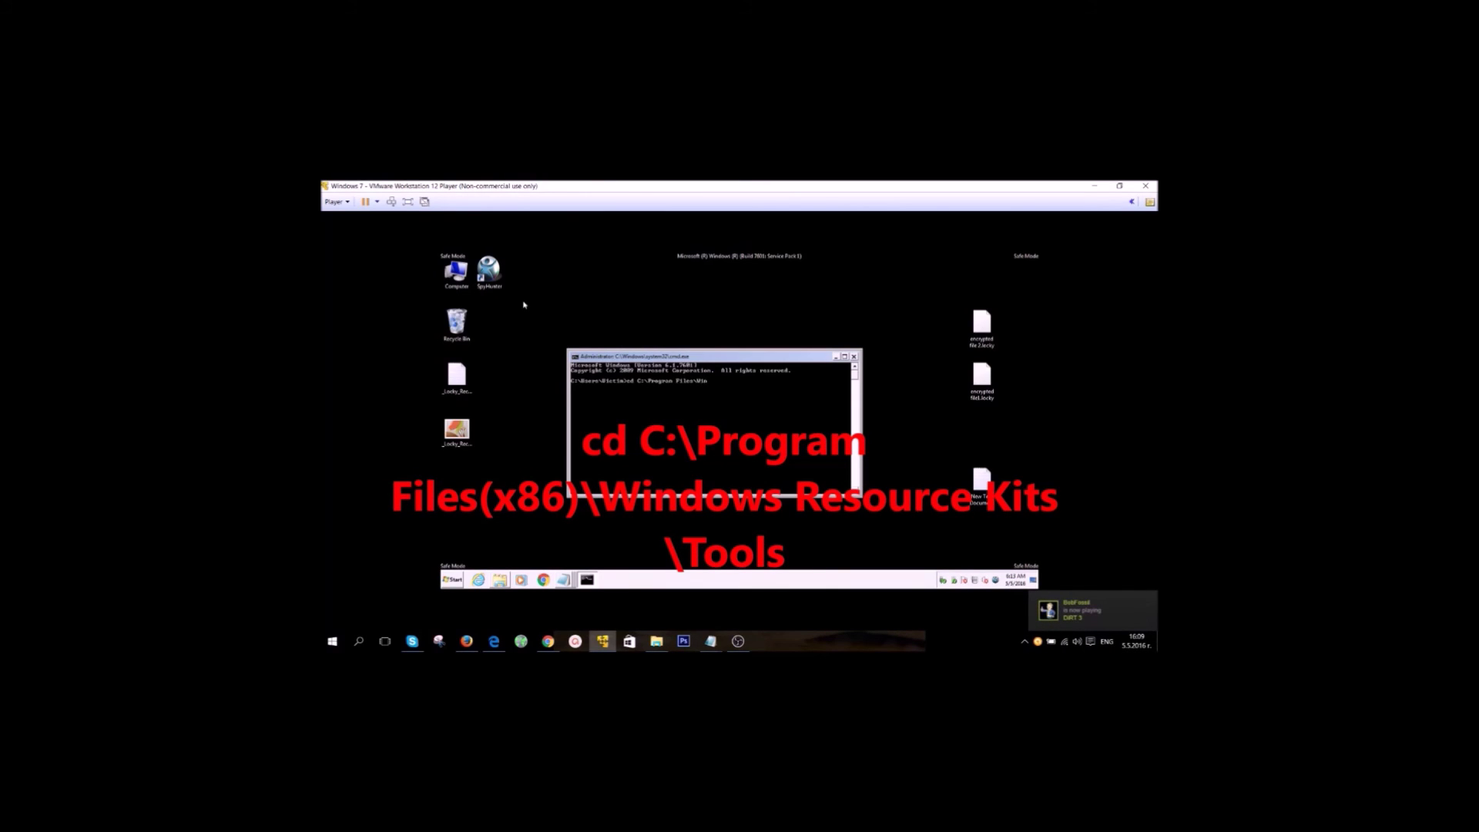
# Change the admin Command Prompt to C:\Program Files\Windows Resource Kits\Tools
pyautogui.write('Files\\Windows Resou')
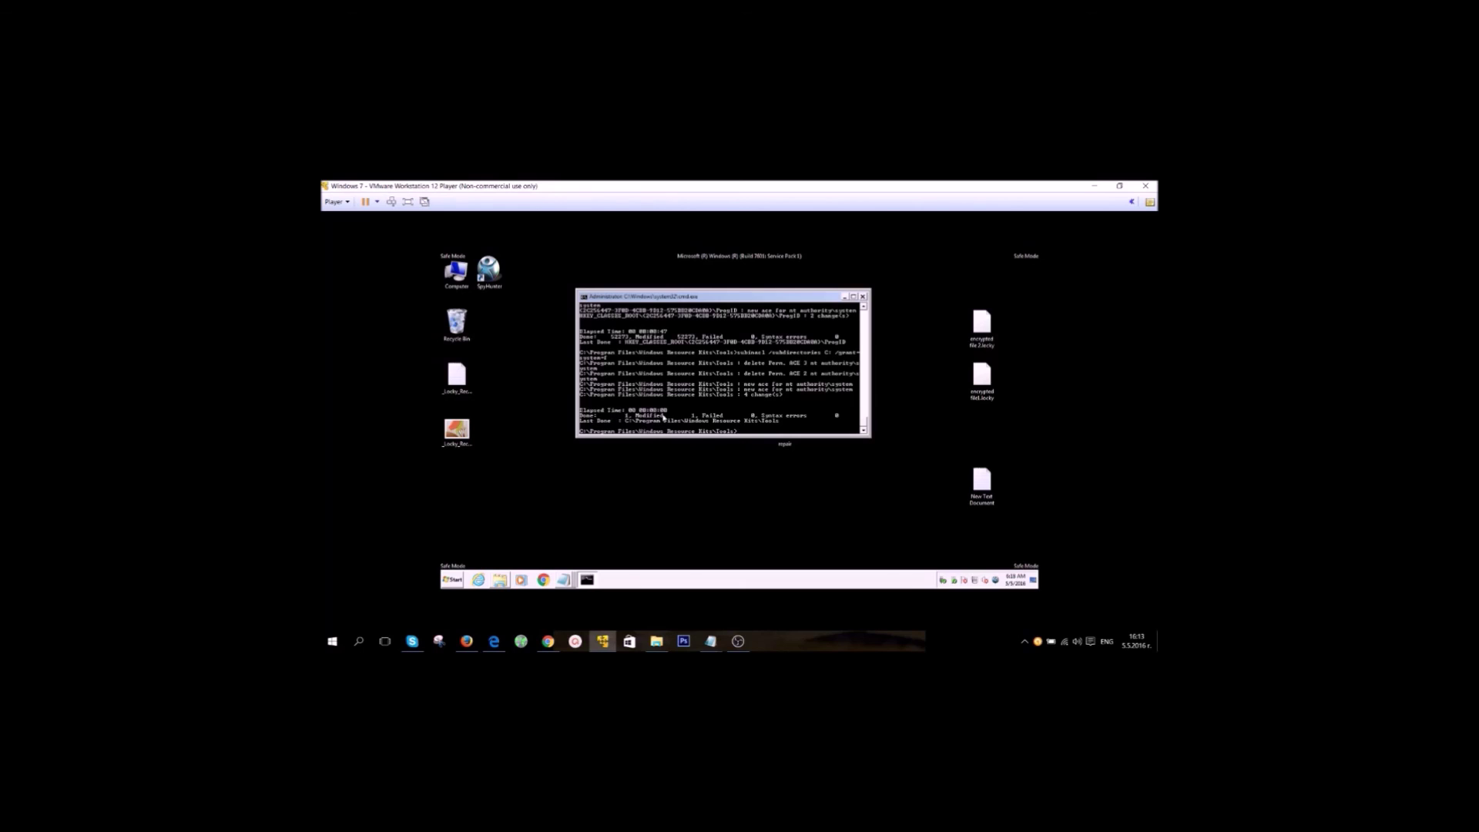
# Move the Command Prompt window to view repair.bat's finished output with 0 failed
pyautogui.moveTo(807, 296); pyautogui.dragTo(792, 321)
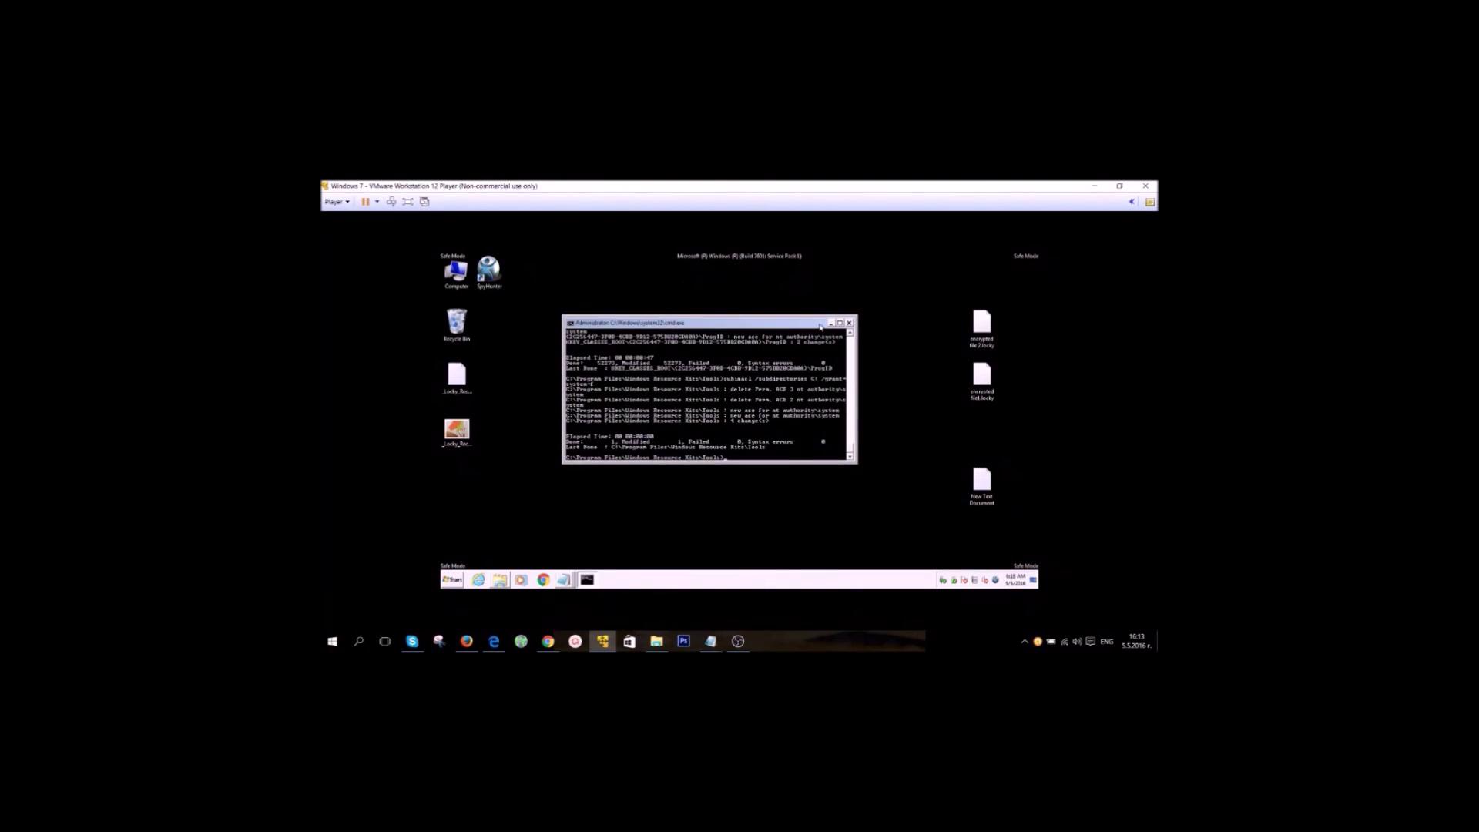